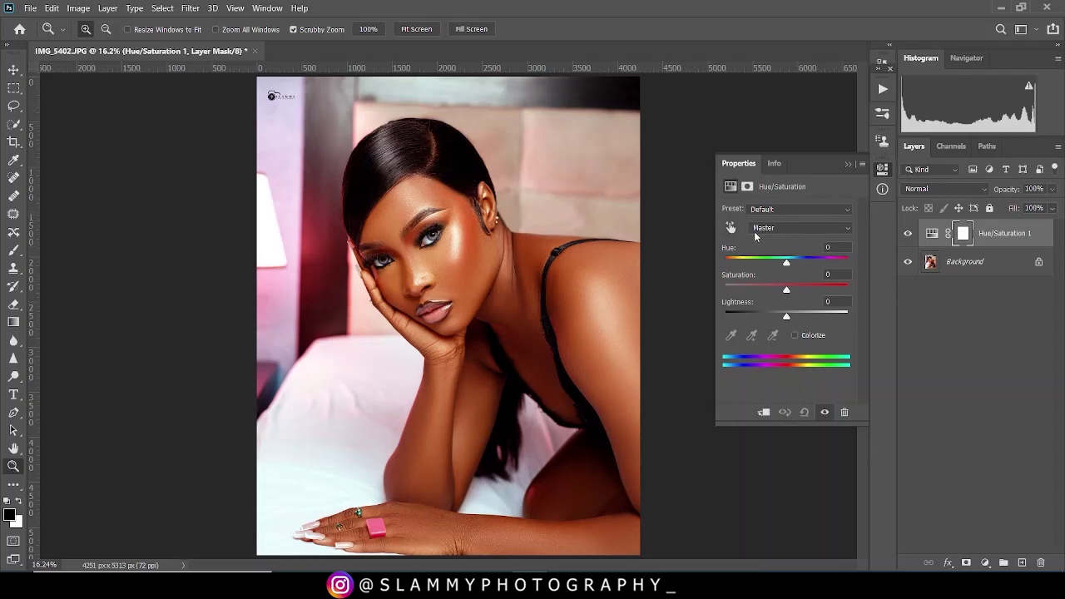
Sample the cheek skin to target Reds in the Hue/Saturation adjustment and set the saturation to -9
{"action": "left_click", "coordinate": [731, 229]}
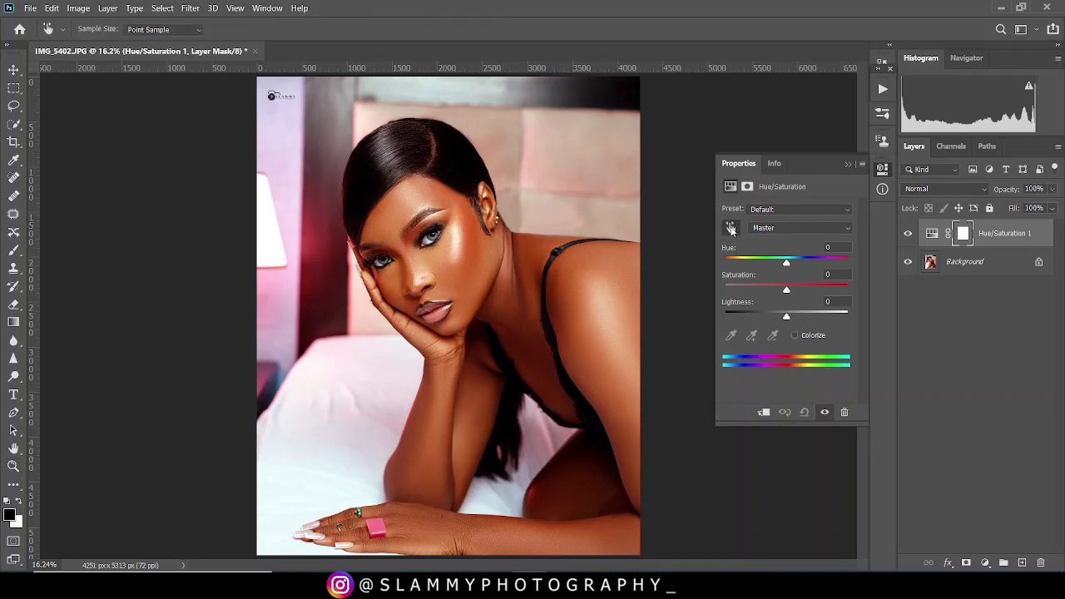
{"action": "left_click", "coordinate": [472, 260]}
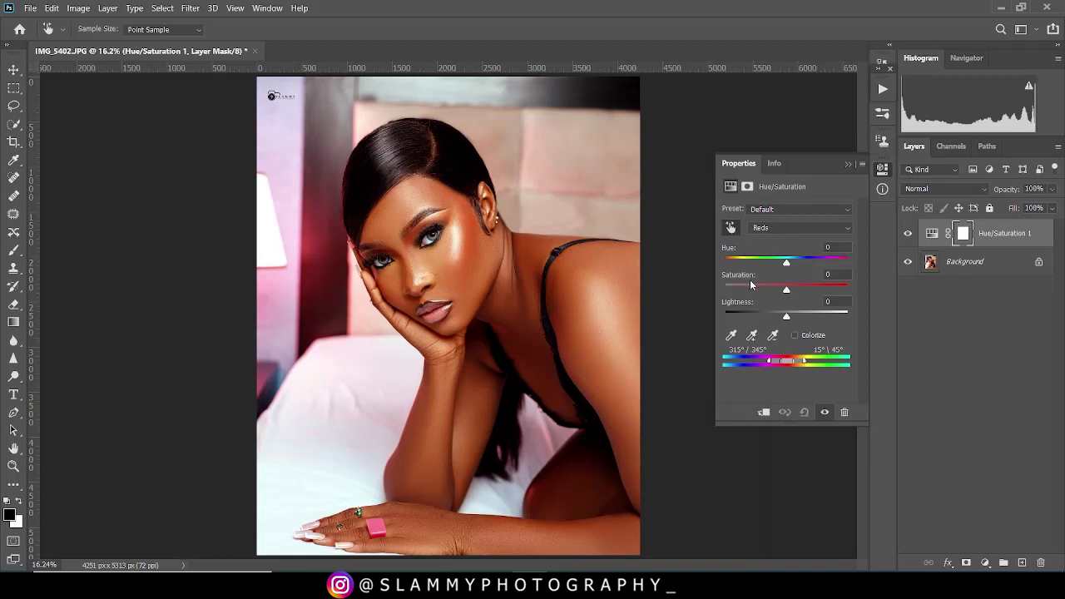
{"action": "left_click_drag", "start_coordinate": [750, 280], "coordinate": [747, 284]}
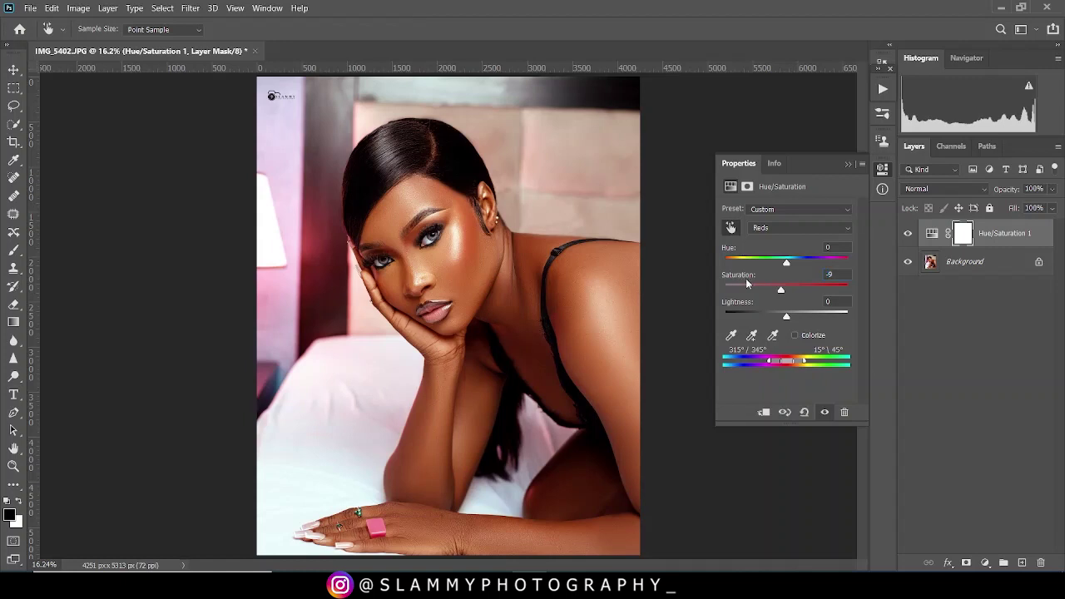
{"action": "left_click", "coordinate": [848, 165]}
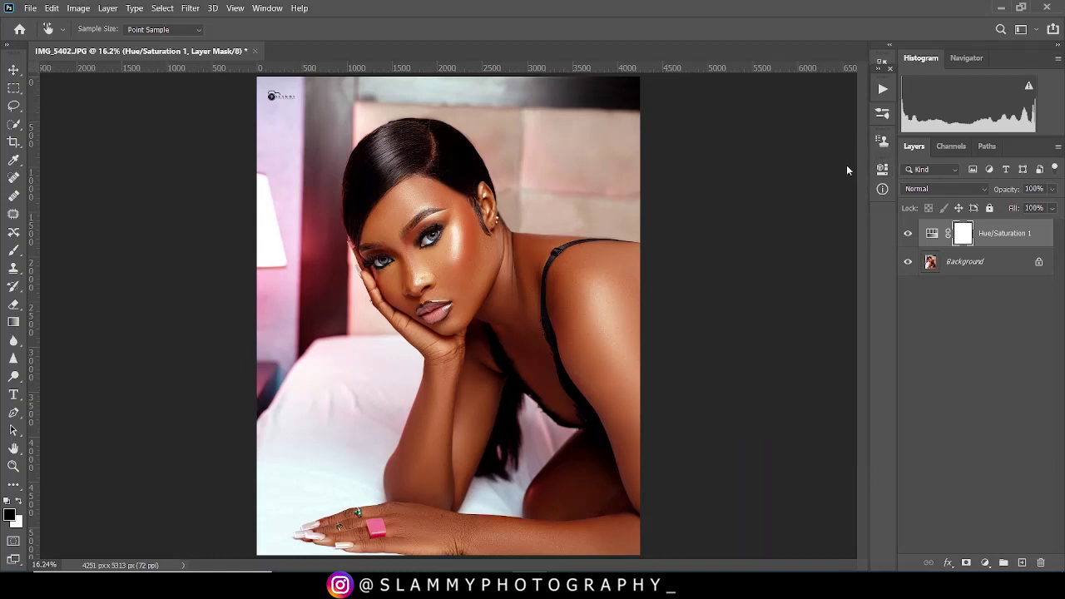
Add a Selective Color adjustment layer and target its Reds
{"action": "left_click", "coordinate": [986, 563]}
{"action": "left_click", "coordinate": [985, 556]}
{"action": "key", "text": "z"}
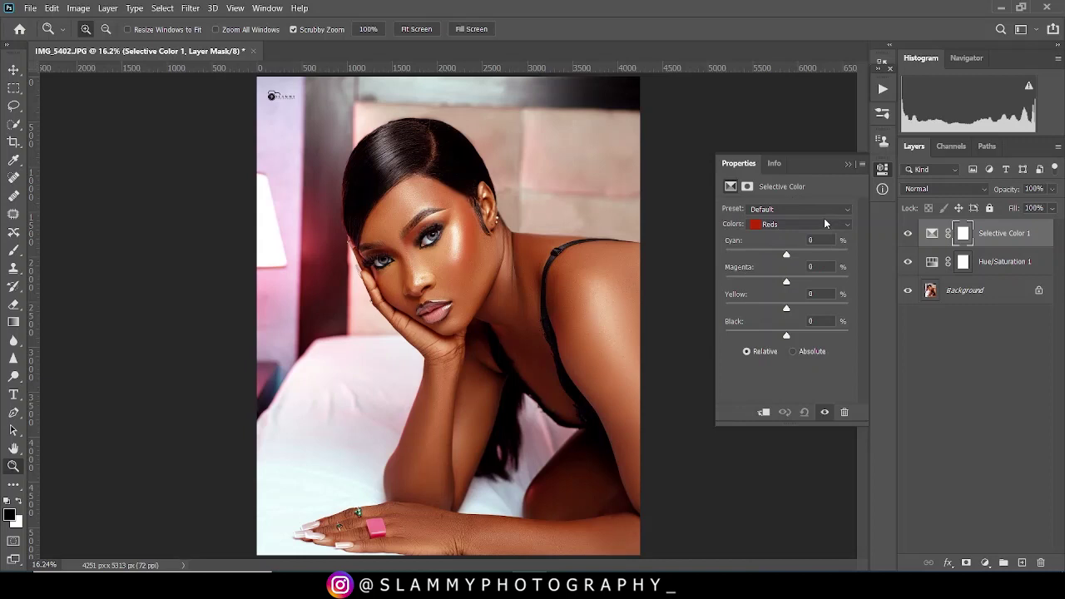
{"action": "left_click", "coordinate": [797, 220]}
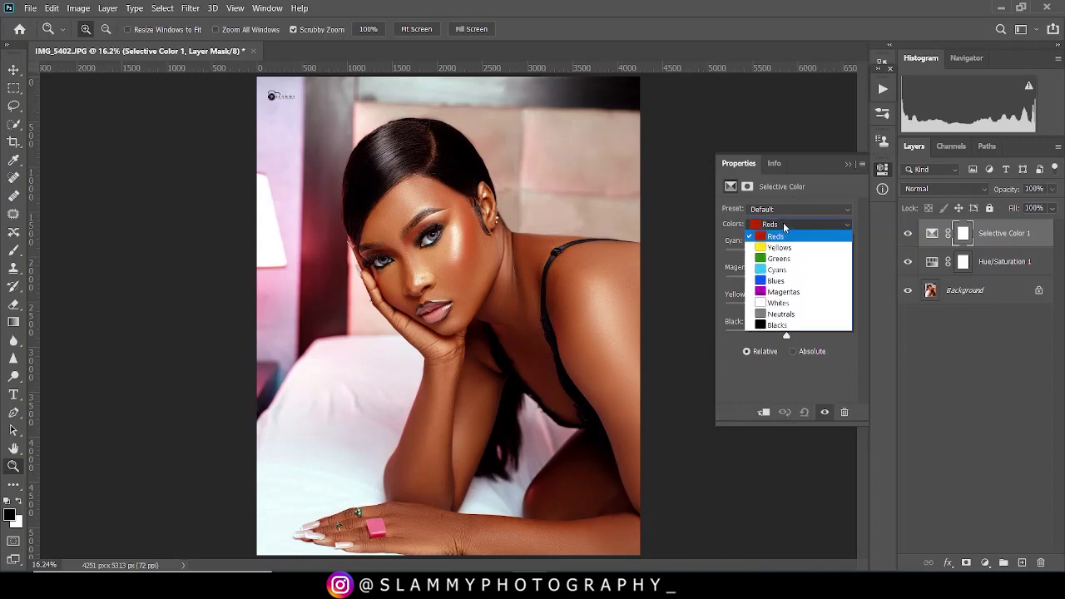
{"action": "left_click", "coordinate": [774, 324]}
{"action": "left_click", "coordinate": [799, 223]}
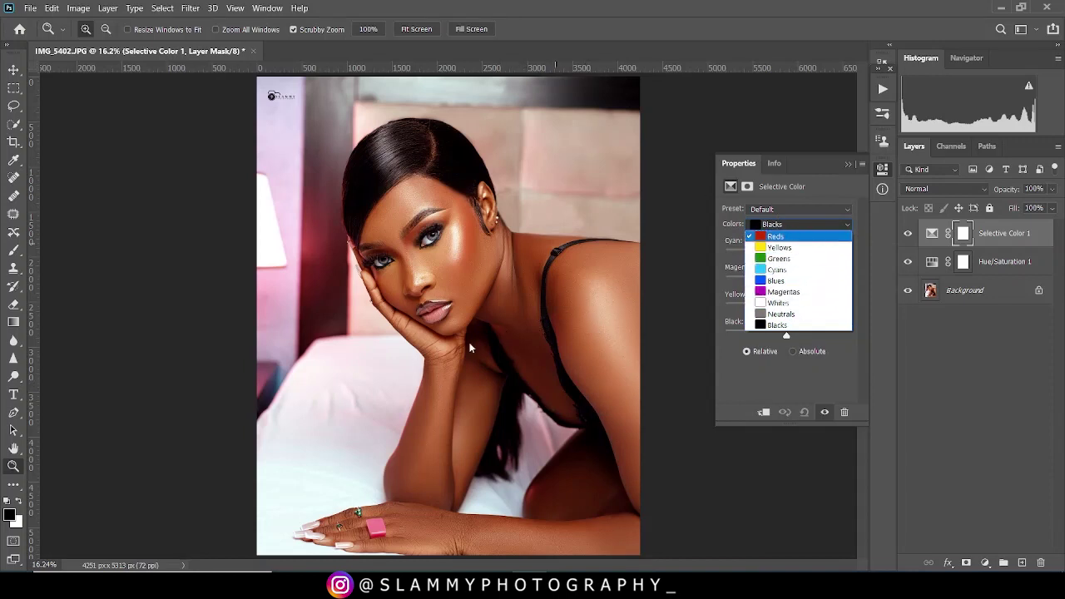
{"action": "left_click", "coordinate": [806, 236]}
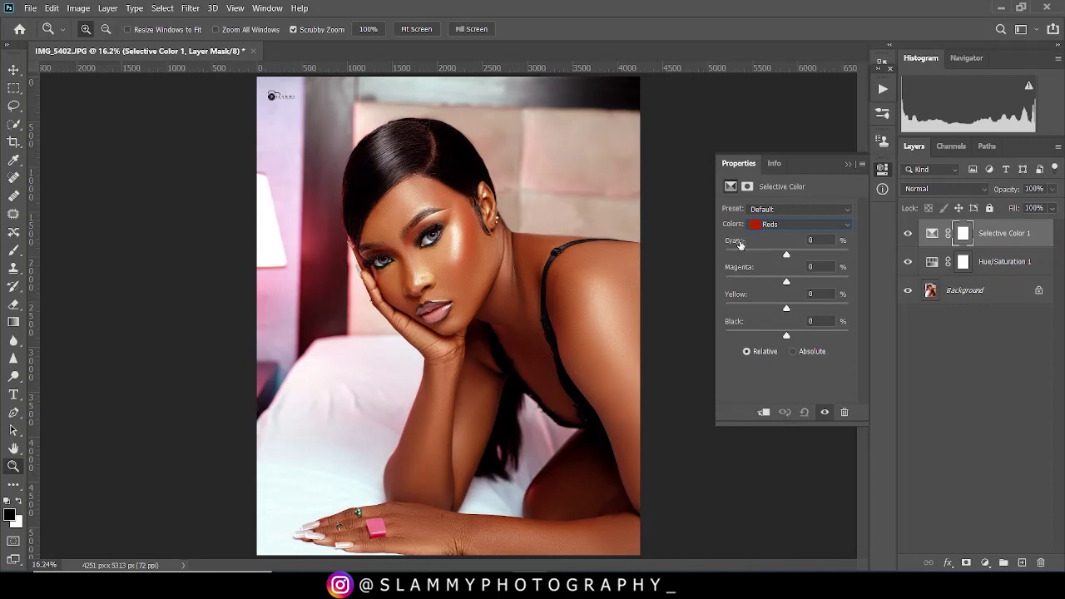
Try both Cyan extremes for the Reds in Selective Color, then set Cyan to +17%
{"action": "left_click_drag", "start_coordinate": [741, 244], "coordinate": [755, 243]}
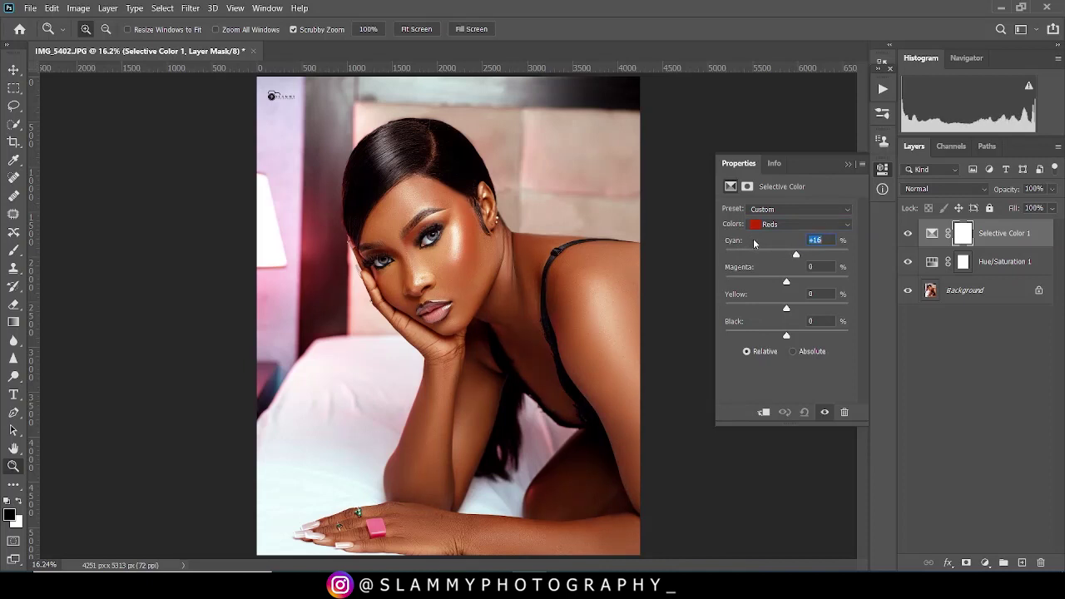
{"action": "left_click_drag", "start_coordinate": [795, 253], "coordinate": [855, 254]}
{"action": "left_click", "coordinate": [888, 253]}
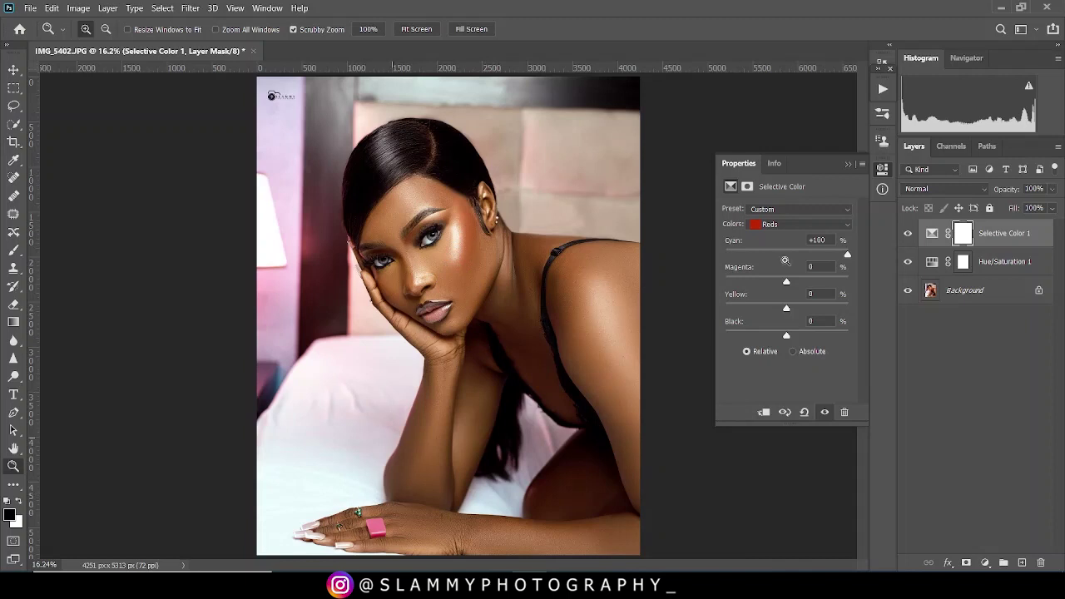
{"action": "left_click_drag", "start_coordinate": [847, 254], "coordinate": [727, 243]}
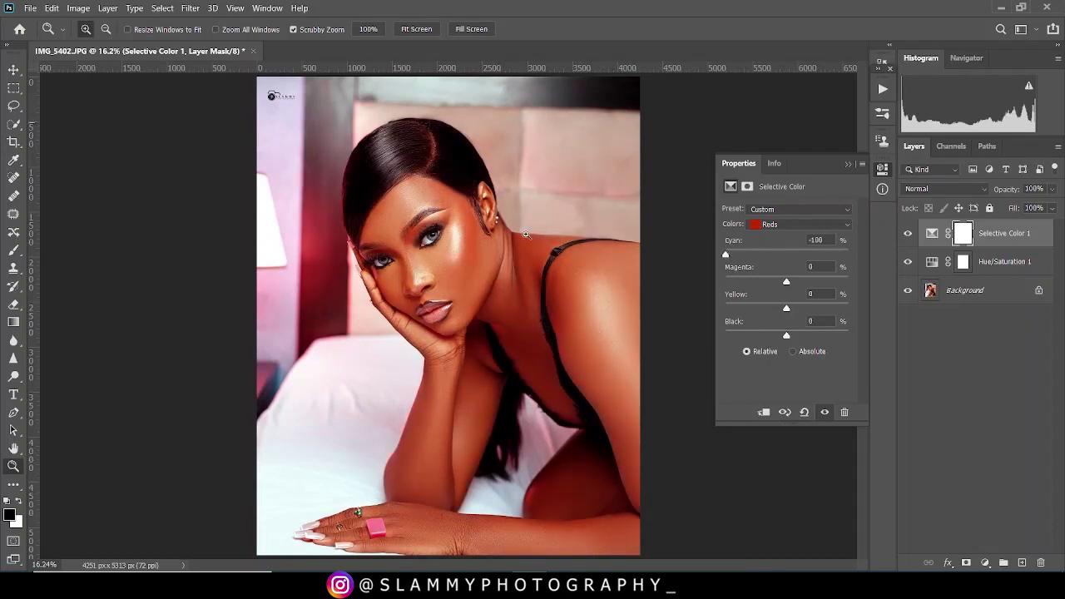
{"action": "left_click_drag", "start_coordinate": [727, 254], "coordinate": [799, 240]}
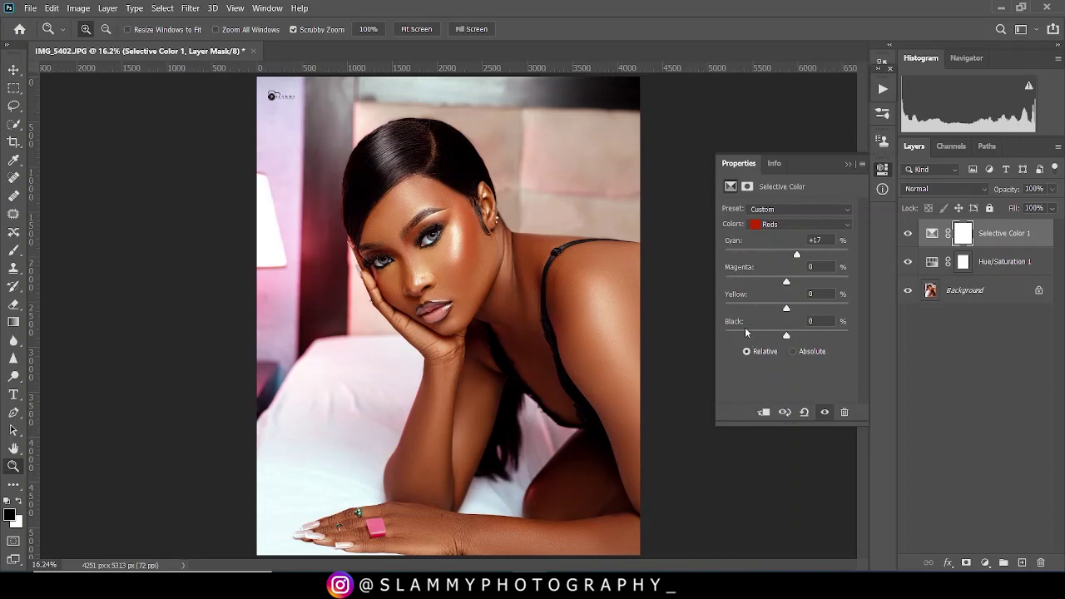
Try the Black value of the Reds at +100% and -100% in Selective Color
{"action": "left_click_drag", "start_coordinate": [734, 321], "coordinate": [811, 323]}
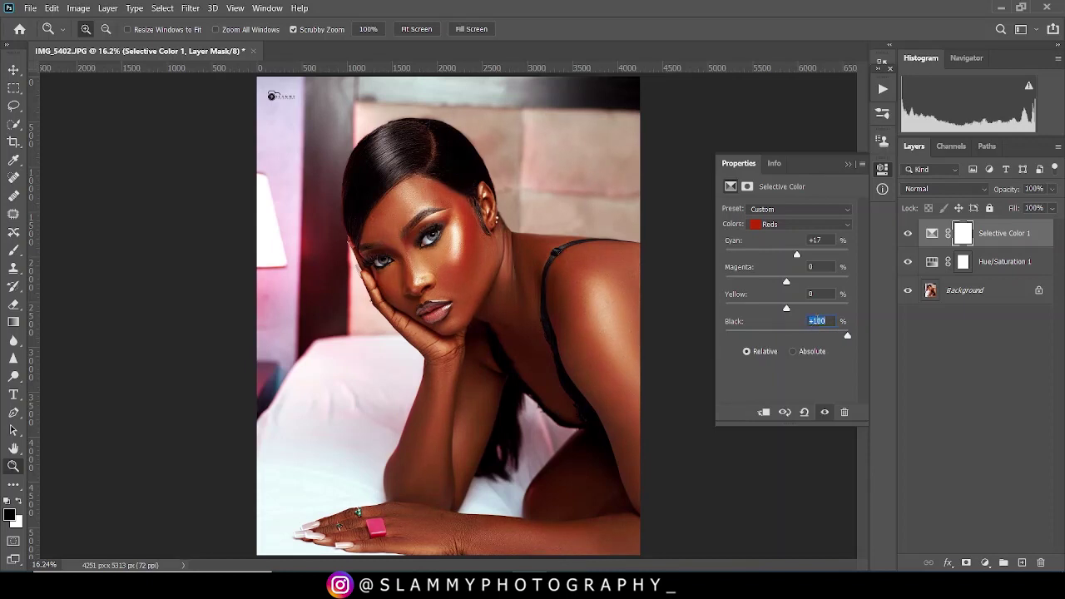
{"action": "left_click_drag", "start_coordinate": [817, 320], "coordinate": [671, 349]}
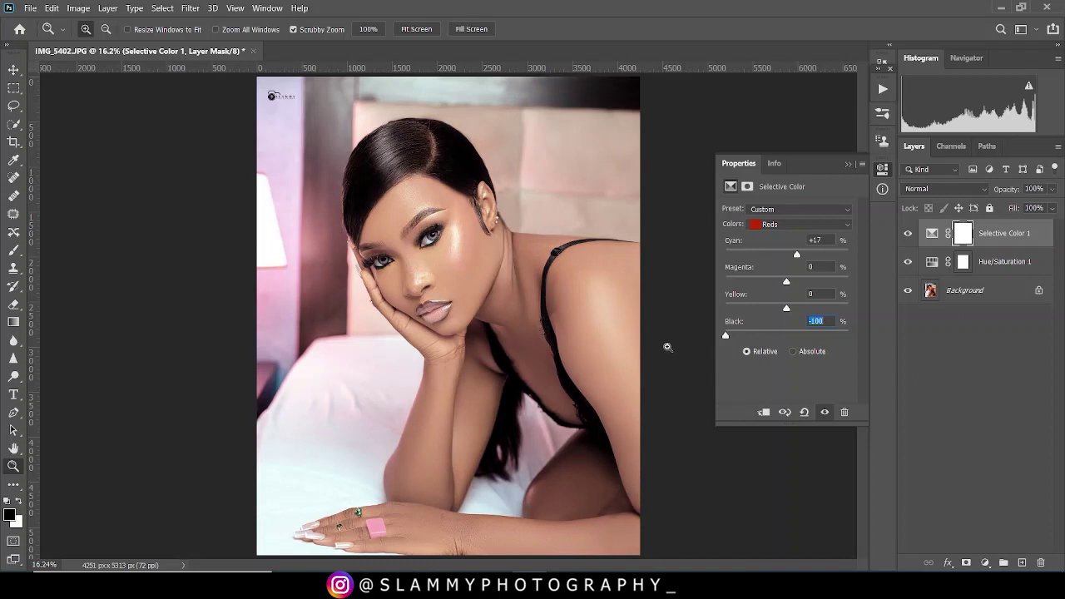
{"action": "key", "text": "ctrl+z"}
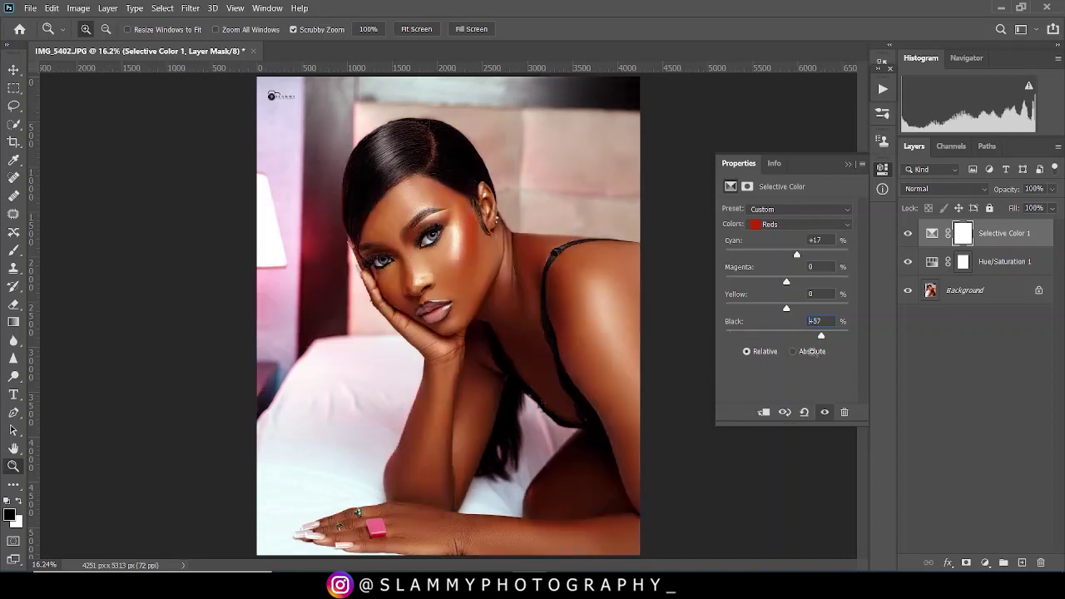
{"action": "key", "text": "ctrl+shift+z"}
{"action": "key", "text": "ctrl+z"}
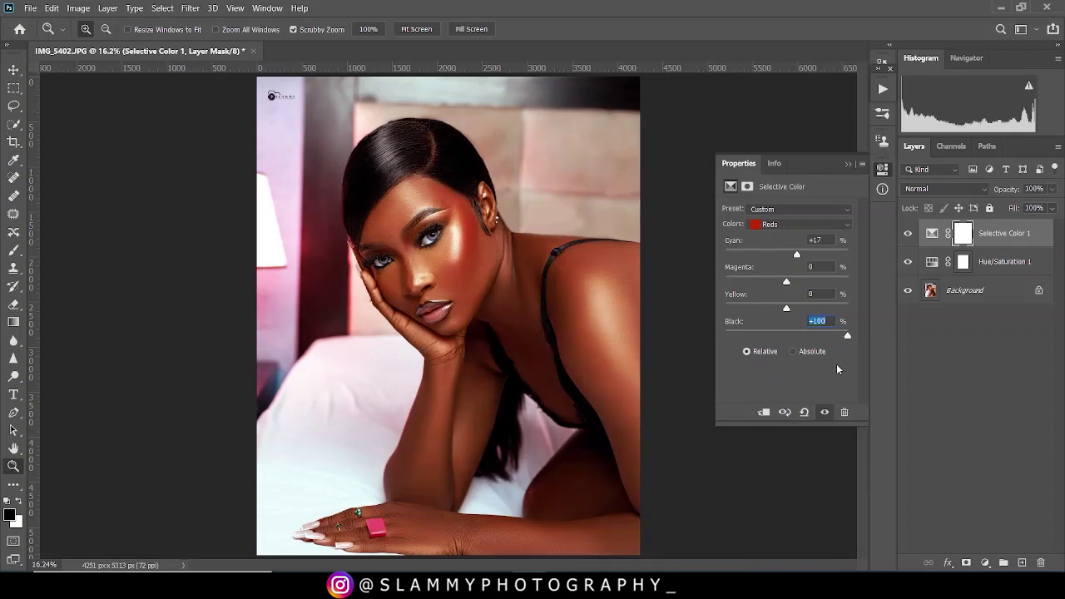
Set the Black value of the Reds to -9% in the Selective Color adjustment
{"action": "type", "text": "22"}
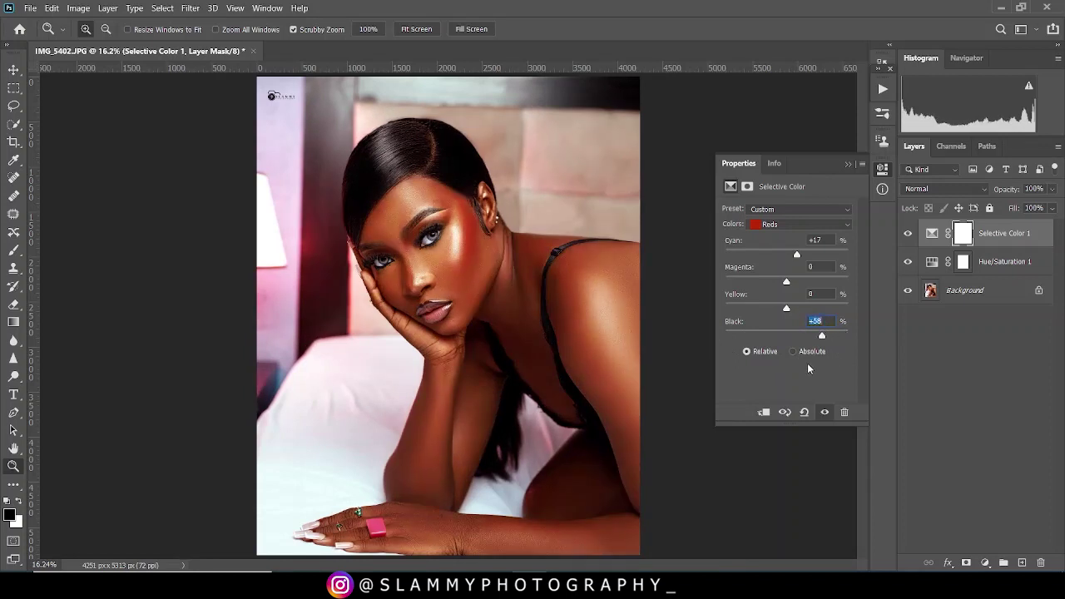
{"action": "key", "text": "Return"}
{"action": "type", "text": "-3"}
{"action": "key", "text": "Return"}
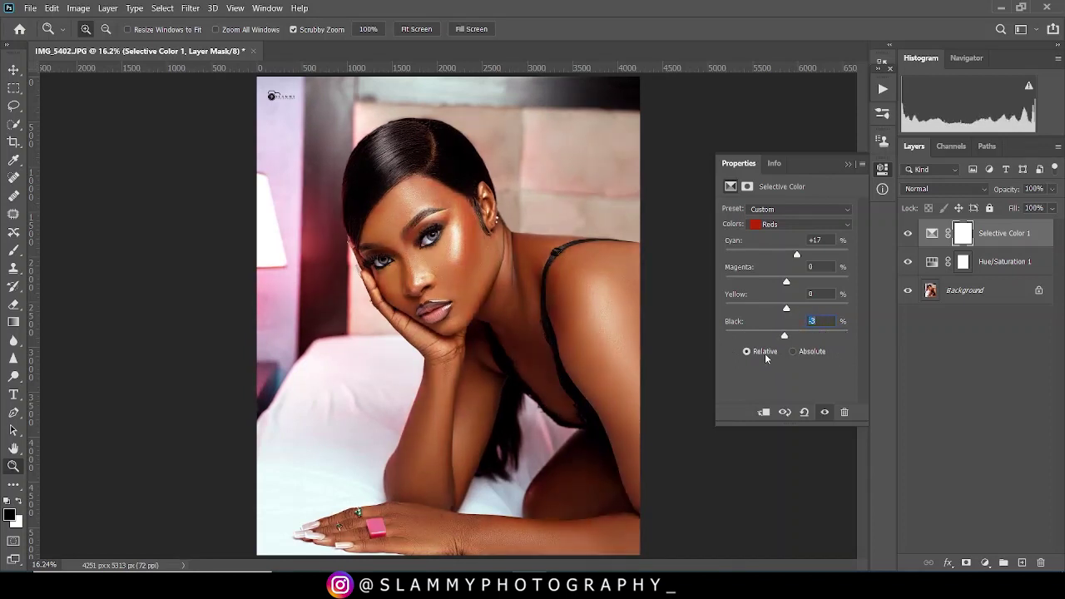
{"action": "type", "text": "-5"}
{"action": "key", "text": "Return"}
{"action": "key", "text": "Down"}
{"action": "key", "text": "Down"}
{"action": "key", "text": "Down"}
{"action": "key", "text": "Return"}
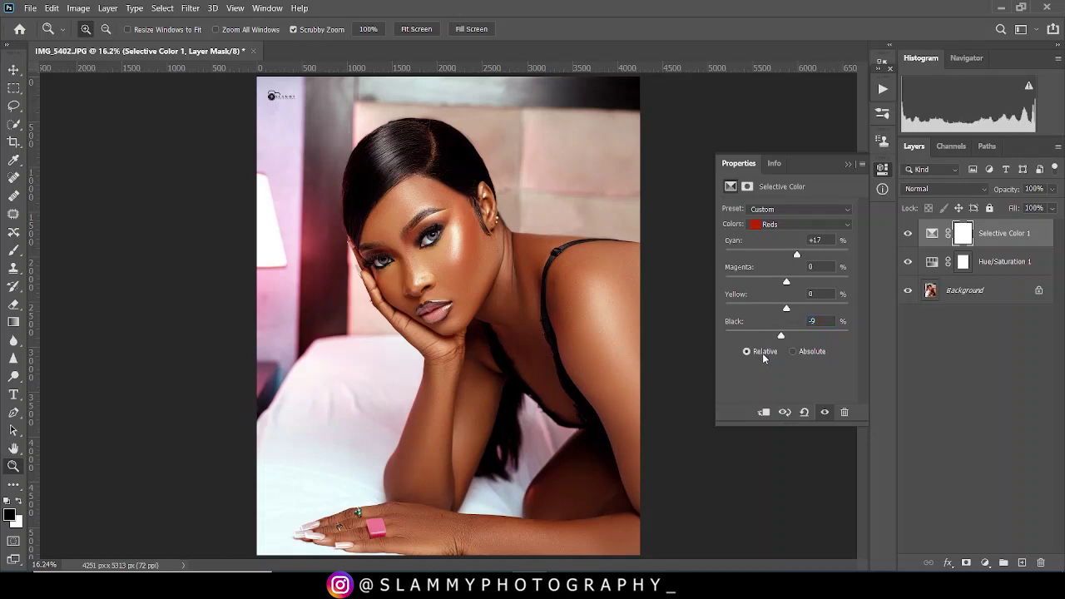
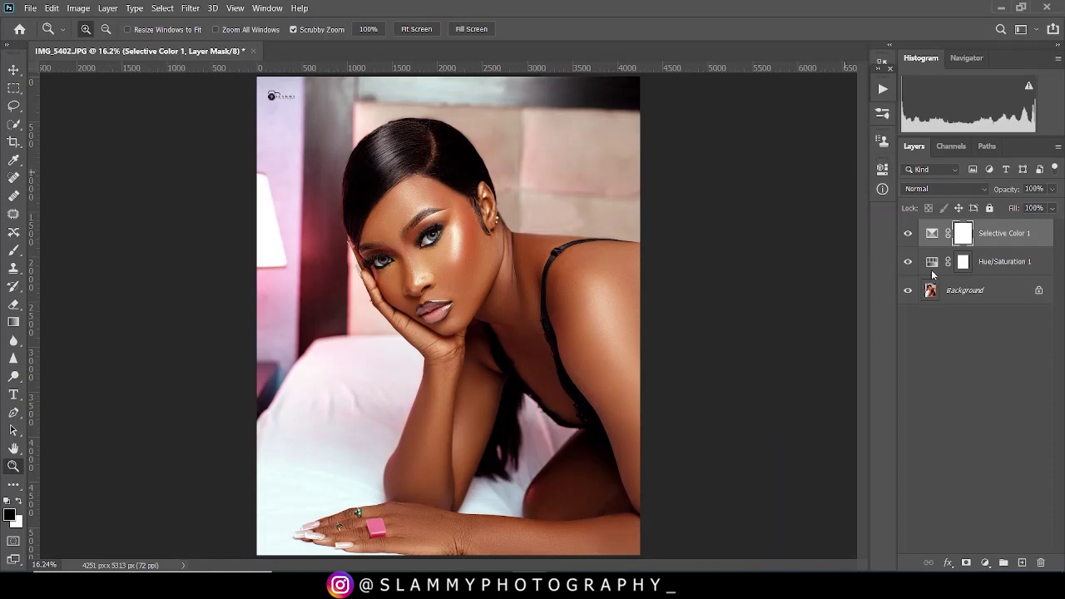
Group the Selective Color and Hue/Saturation layers and name the group "red removal"
{"action": "left_click", "coordinate": [1000, 264], "text": "shift"}
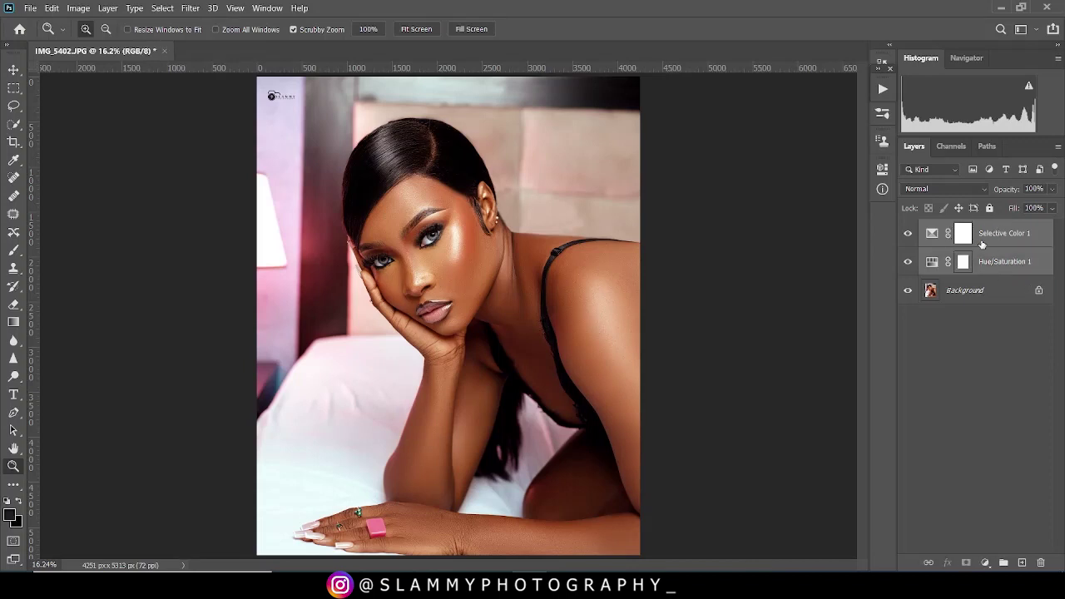
{"action": "left_click_drag", "start_coordinate": [990, 251], "coordinate": [1004, 562]}
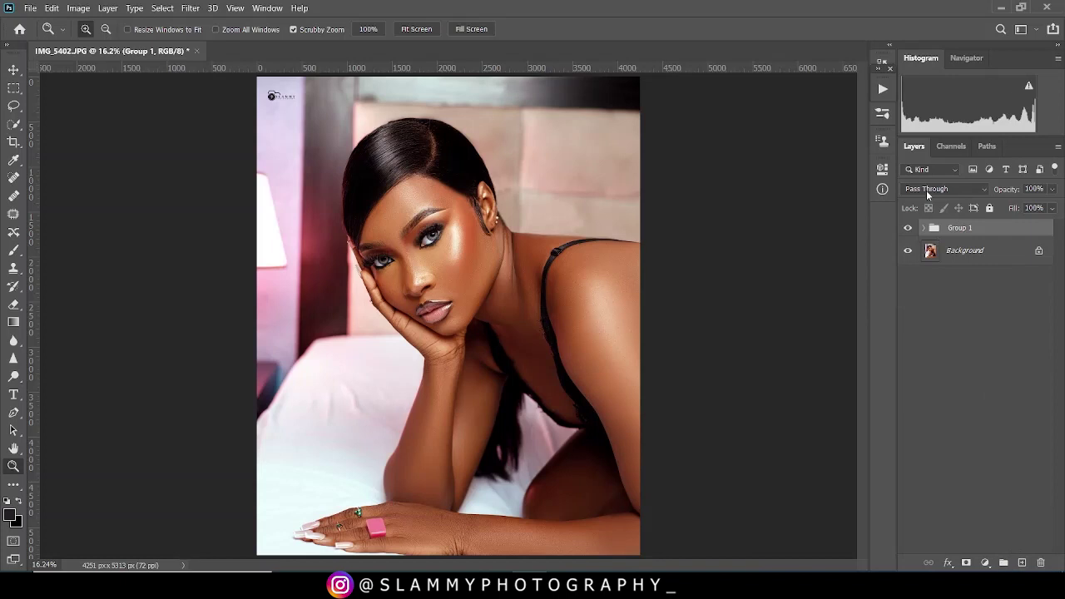
{"action": "double_click", "coordinate": [959, 227]}
{"action": "type", "text": "r"}
{"action": "type", "text": "ed removal"}
{"action": "key", "text": "Return"}
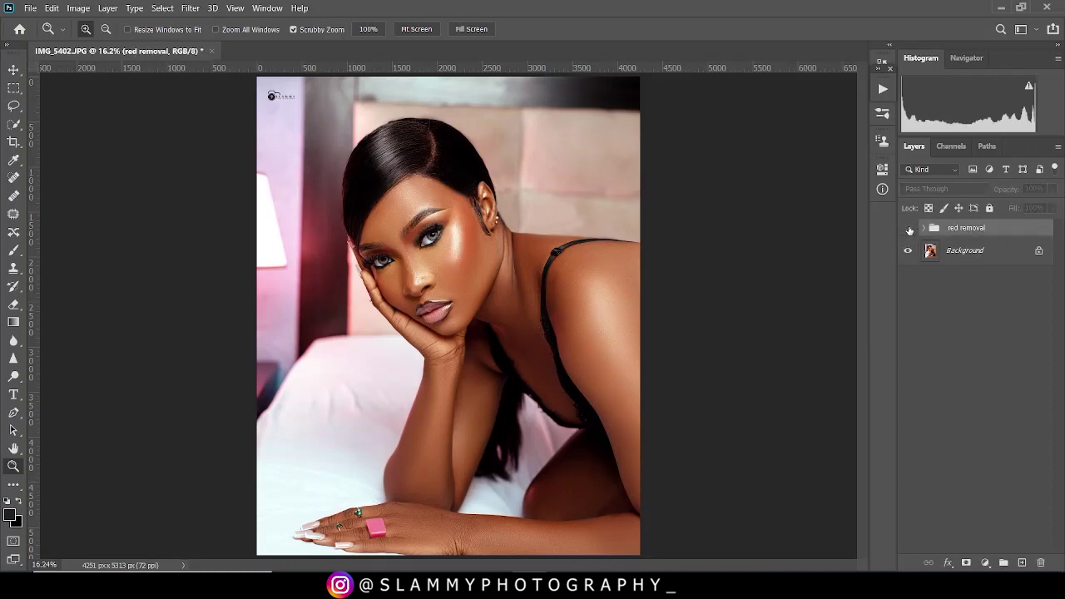
Compare the skin with and without the red removal group, both on the whole photo and close up on the face
{"action": "left_click", "coordinate": [908, 228]}
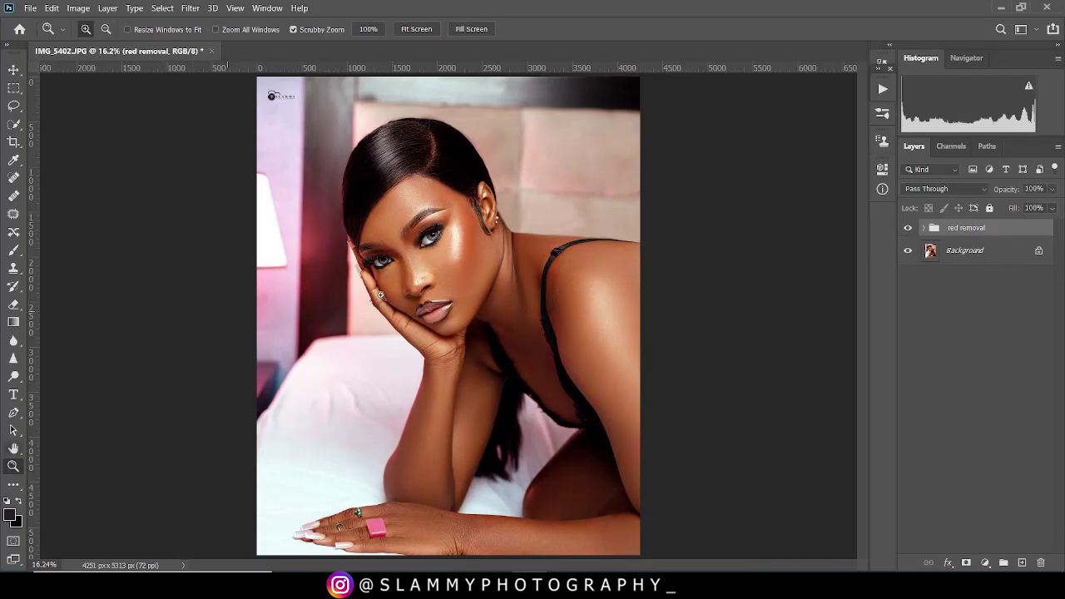
{"action": "left_click_drag", "start_coordinate": [431, 212], "coordinate": [453, 283]}
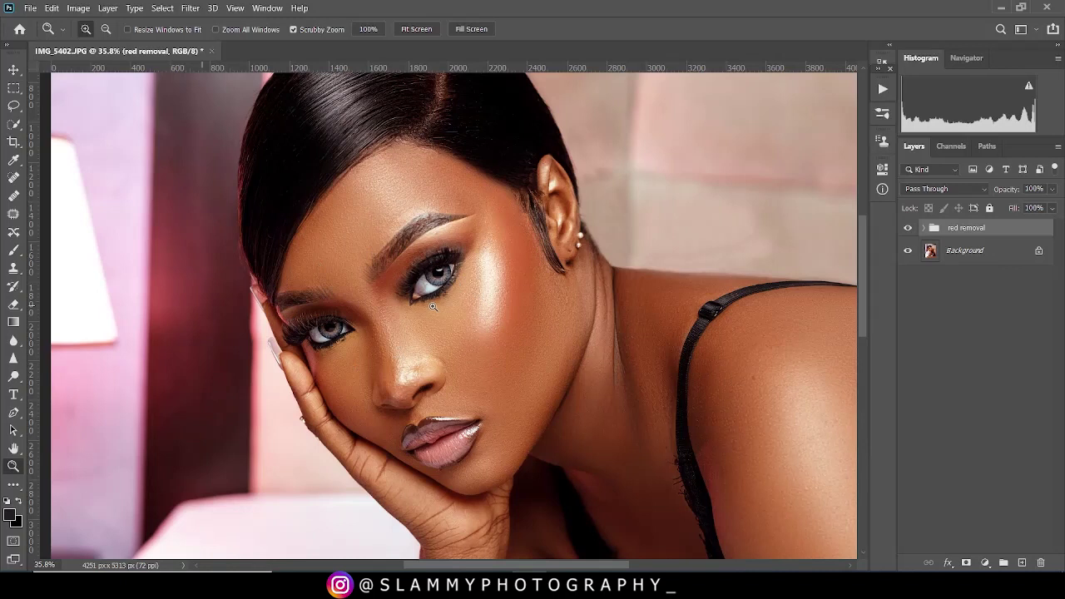
{"action": "left_click", "coordinate": [908, 228]}
{"action": "left_click", "coordinate": [908, 228]}
{"action": "left_click", "coordinate": [215, 8]}
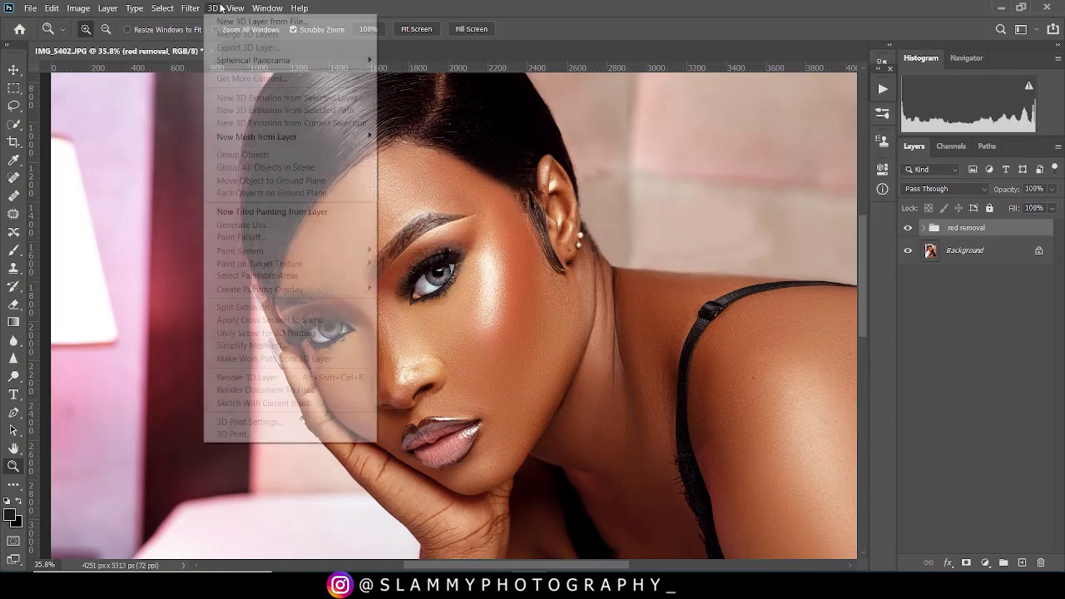
{"action": "left_click", "coordinate": [267, 131]}
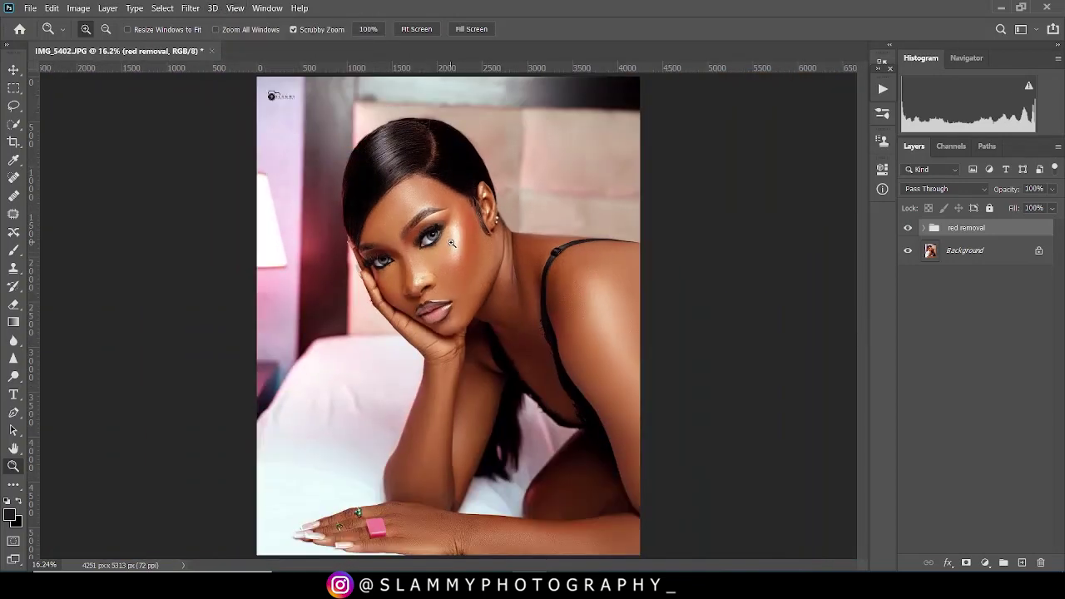
Try doubling the correction with a duplicate of the red removal group, and delete the copy
{"action": "left_click", "coordinate": [1006, 192]}
{"action": "left_click_drag", "start_coordinate": [998, 228], "coordinate": [1022, 561]}
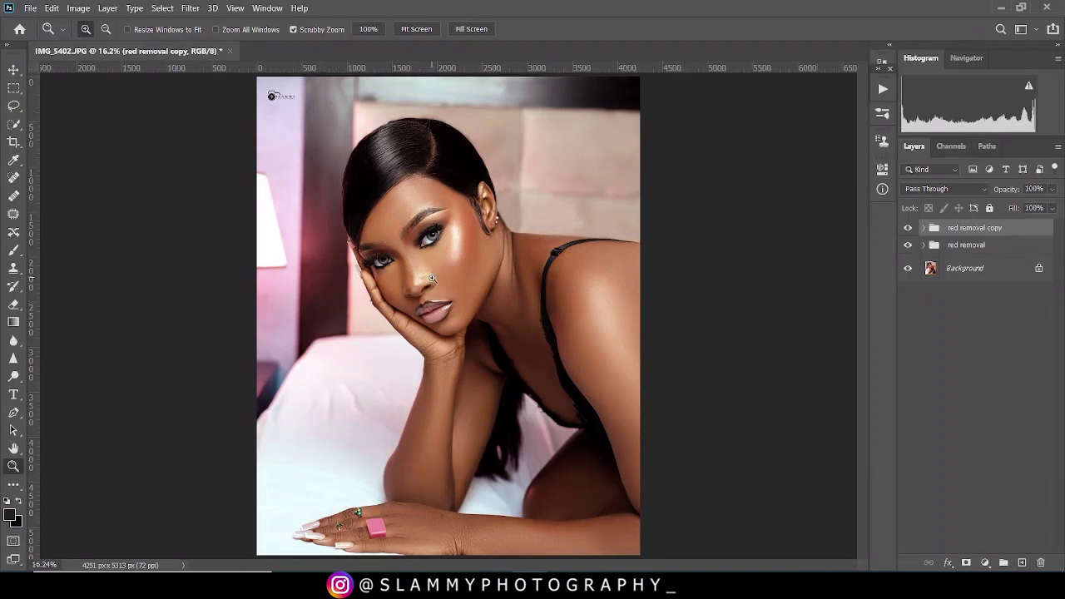
{"action": "left_click_drag", "start_coordinate": [1033, 223], "coordinate": [1040, 563]}
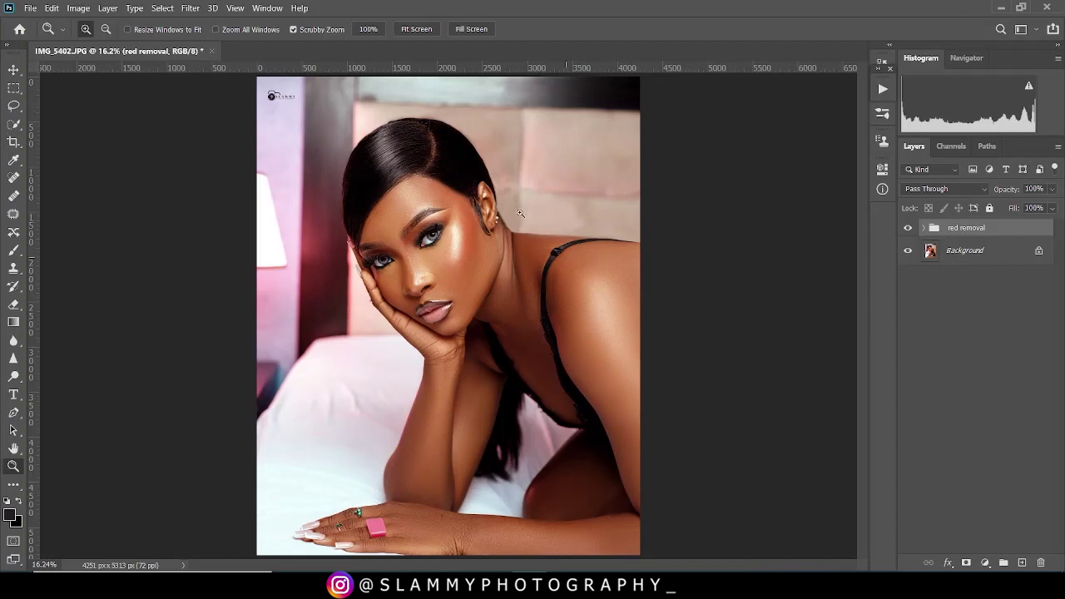
{"action": "left_click", "coordinate": [258, 9]}
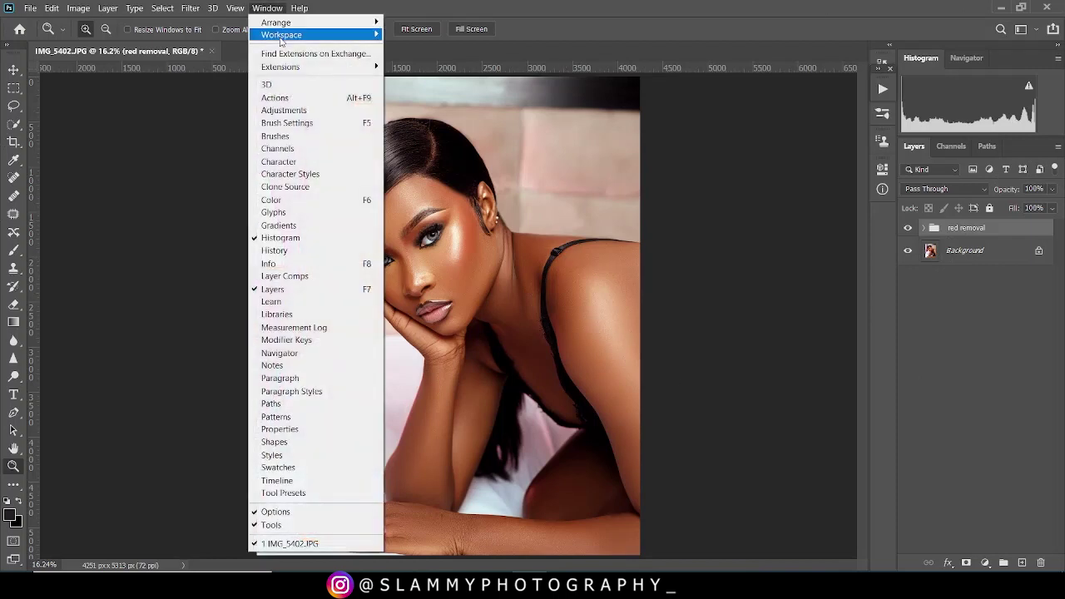
{"action": "mouse_move", "coordinate": [283, 35]}
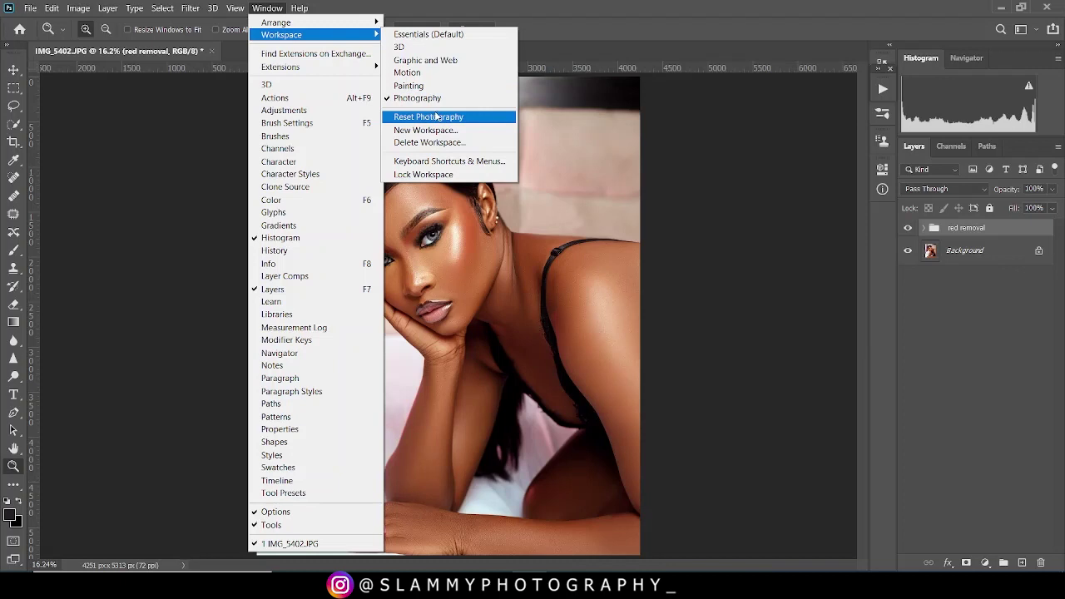
{"action": "left_click", "coordinate": [754, 221]}
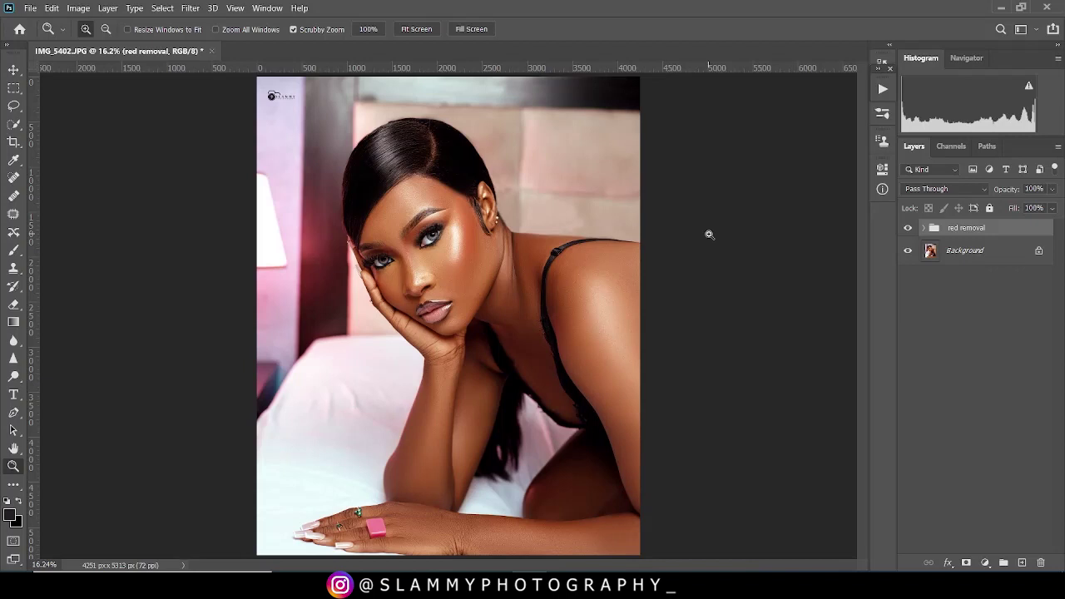
Show the Actions, collapse the first Cinematic Colors set and expand the Slammy Ultimate SkinTone set
{"action": "left_click", "coordinate": [883, 88]}
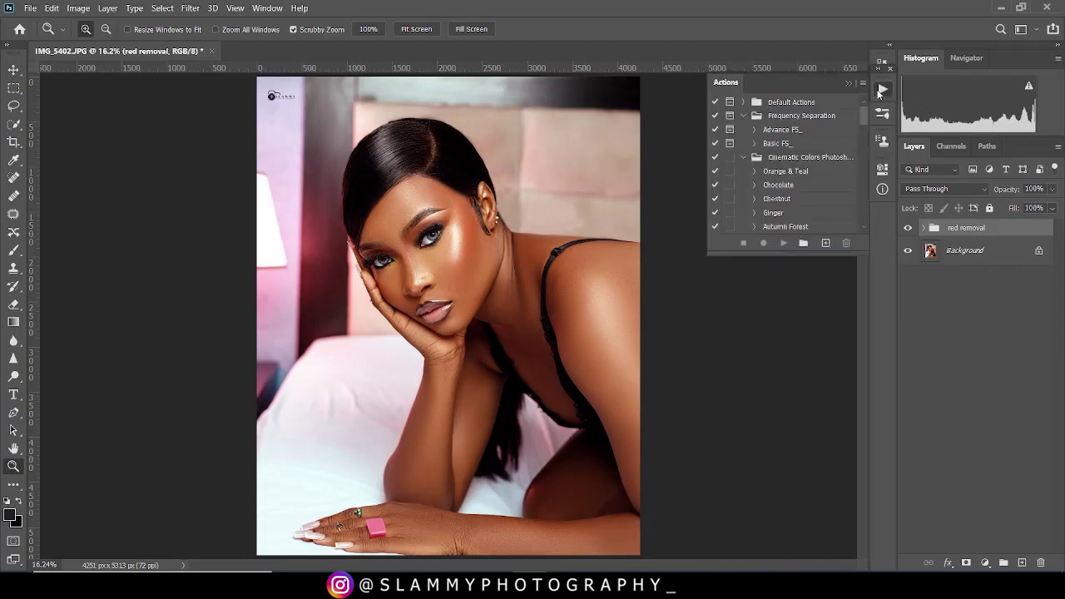
{"action": "scroll", "coordinate": [803, 179], "scroll_direction": "down", "scroll_amount": 2}
{"action": "left_click", "coordinate": [744, 103]}
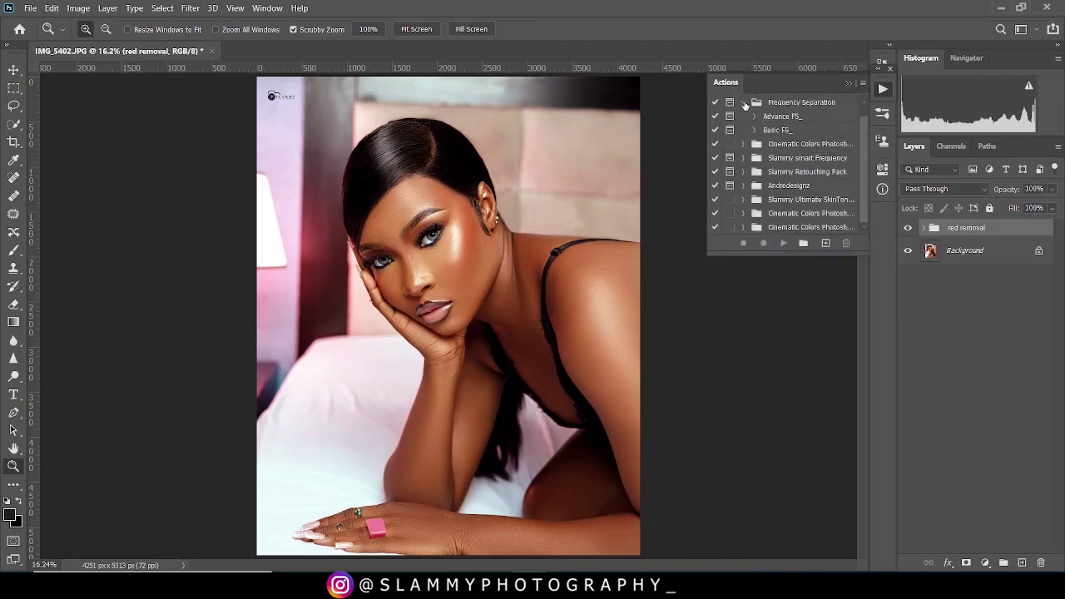
{"action": "left_click", "coordinate": [744, 200]}
{"action": "scroll", "coordinate": [786, 223], "scroll_direction": "down", "scroll_amount": 1}
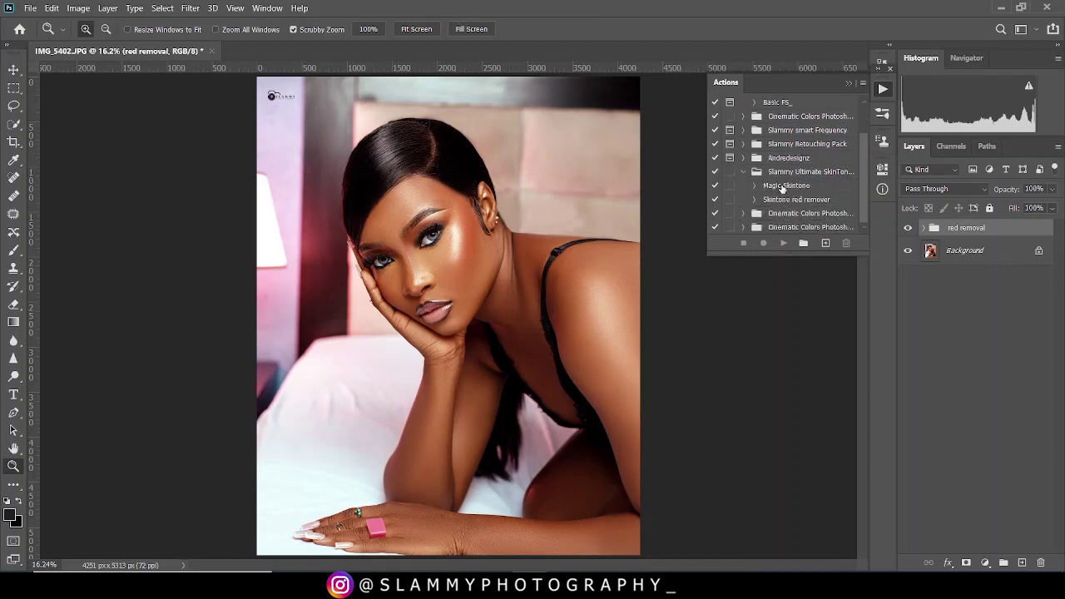
Run the Magic Skintone action on the photo and collapse the expanded action sets
{"action": "left_click", "coordinate": [783, 186]}
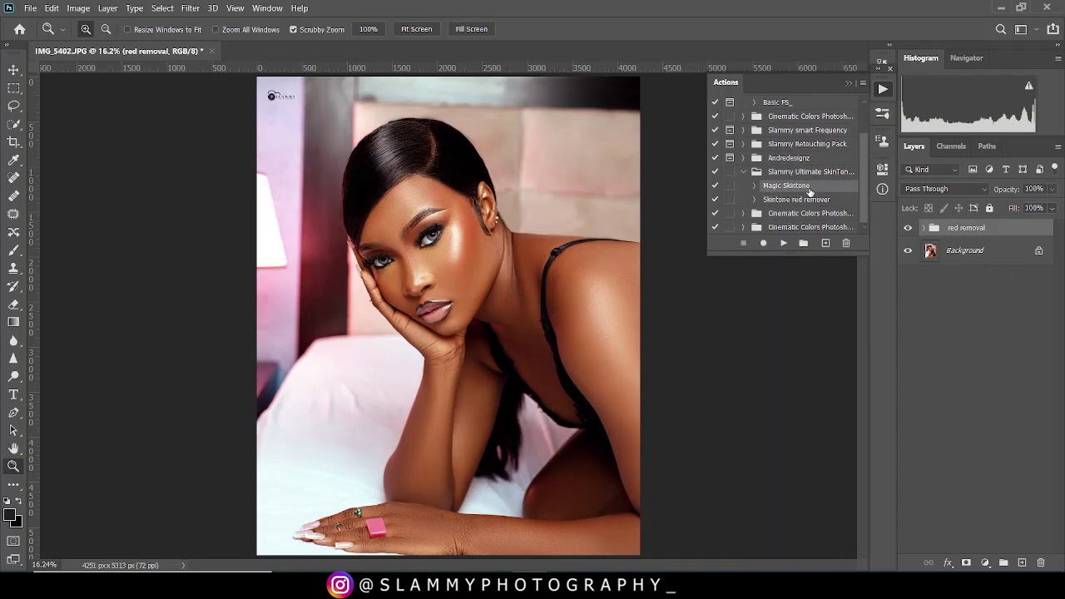
{"action": "left_click", "coordinate": [781, 243]}
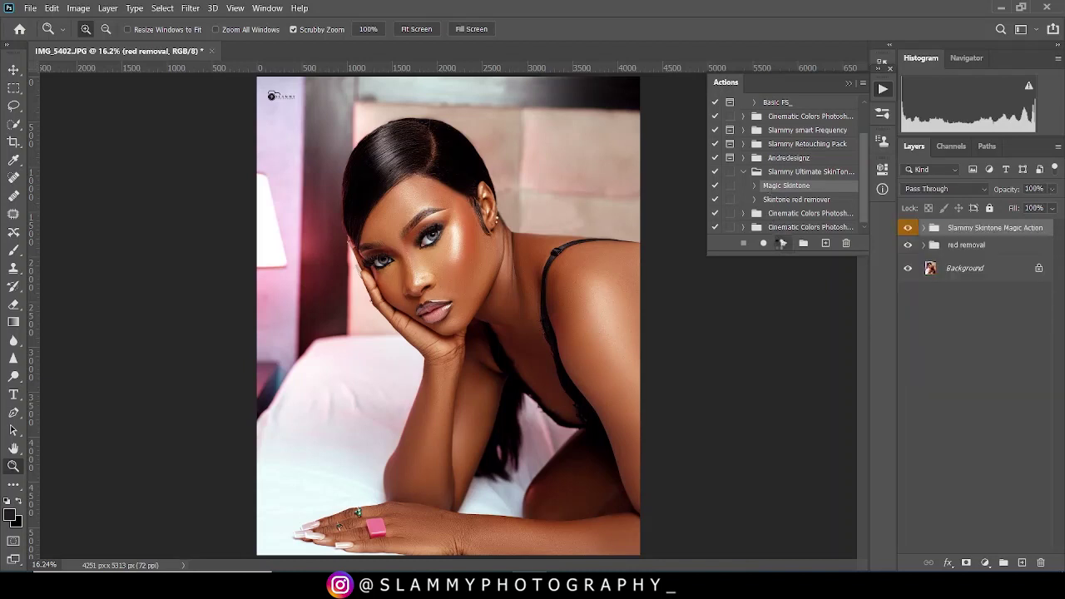
{"action": "scroll", "coordinate": [795, 176], "scroll_direction": "up", "scroll_amount": 3}
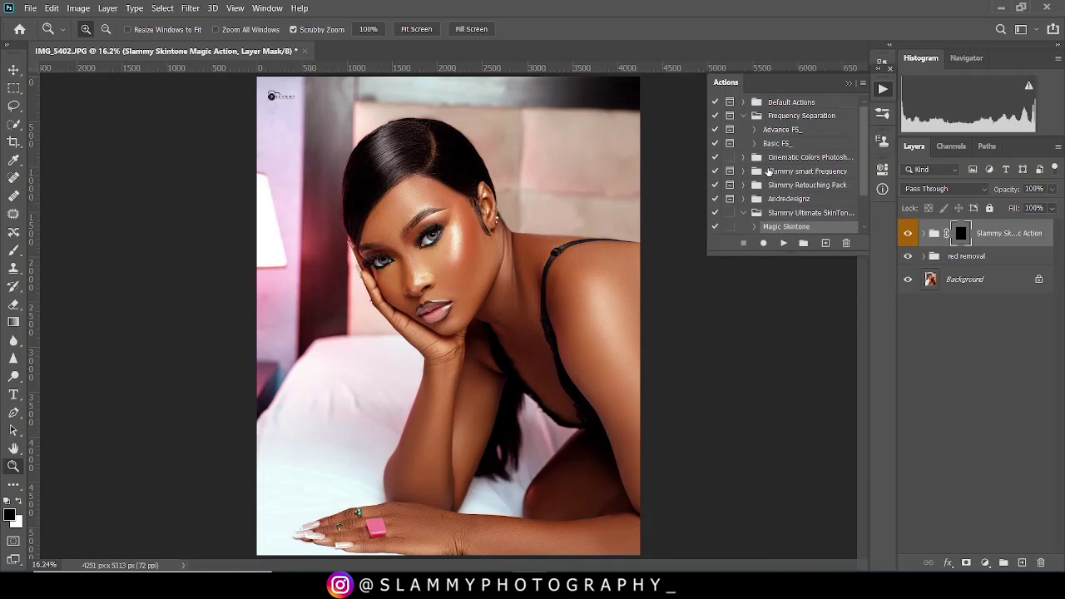
{"action": "left_click", "coordinate": [743, 116]}
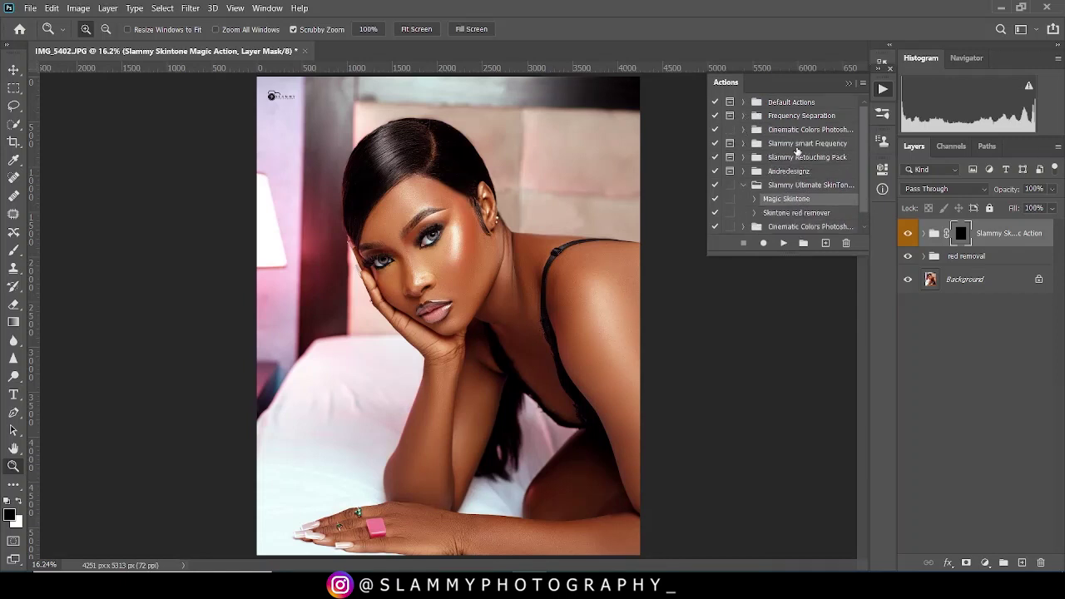
{"action": "left_click", "coordinate": [744, 143]}
{"action": "left_click", "coordinate": [743, 143]}
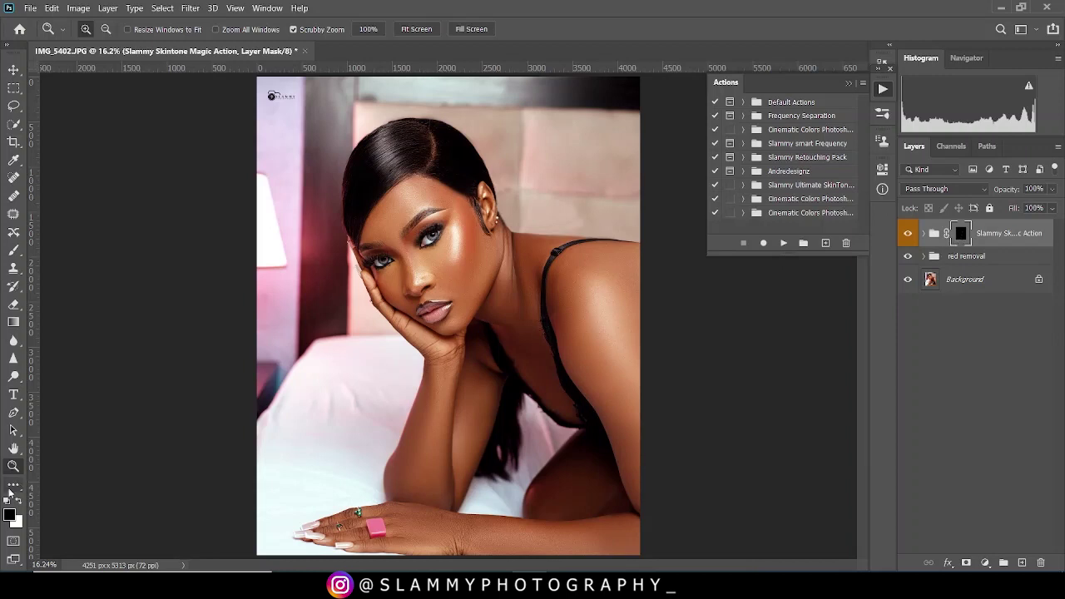
Set up the Brush tool with white as the foreground colour and the Soft Round tip from General Brushes
{"action": "left_click", "coordinate": [13, 249]}
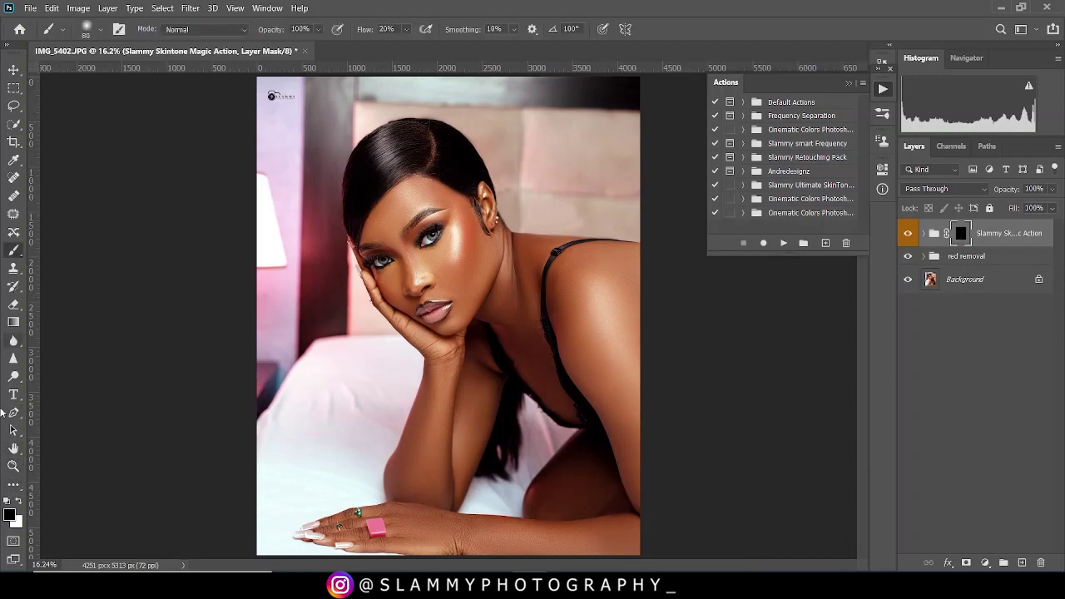
{"action": "left_click", "coordinate": [16, 502]}
{"action": "left_click", "coordinate": [102, 32]}
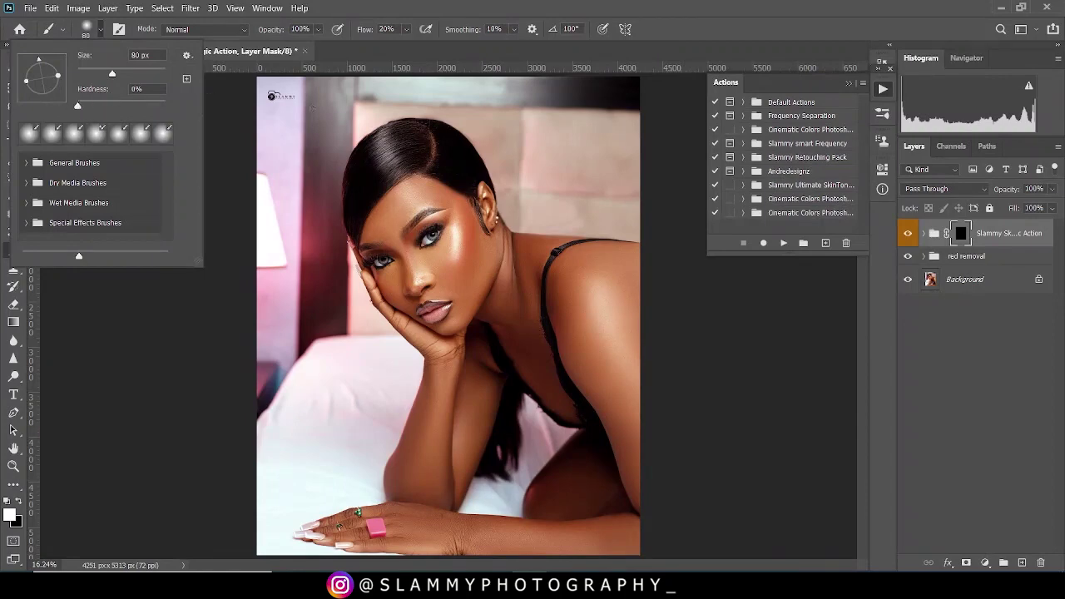
{"action": "left_click", "coordinate": [26, 163]}
{"action": "left_click", "coordinate": [55, 196]}
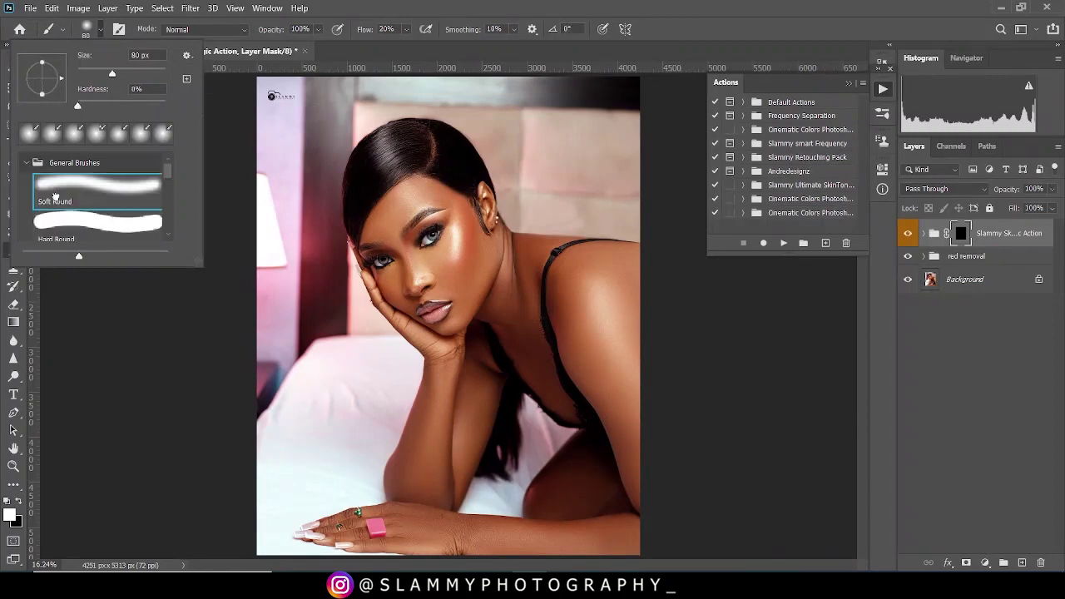
{"action": "key", "text": "Return"}
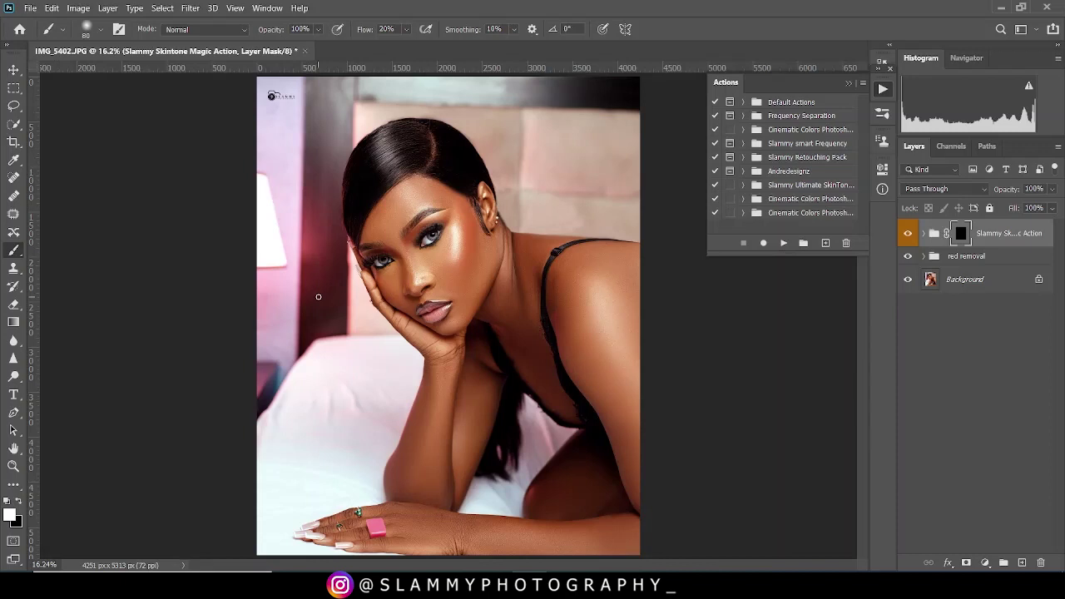
Enlarge the brush to 800 px and paint white over the face and body skin on the Slammy Skintone Magic Action group's mask
{"action": "key", "text": "bracketright"}
{"action": "key", "text": "bracketright"}
{"action": "key", "text": "bracketright"}
{"action": "key", "text": "bracketright"}
{"action": "key", "text": "bracketright"}
{"action": "key", "text": "bracketright"}
{"action": "key", "text": "bracketright"}
{"action": "key", "text": "bracketright"}
{"action": "left_click_drag", "start_coordinate": [470, 316], "coordinate": [448, 300]}
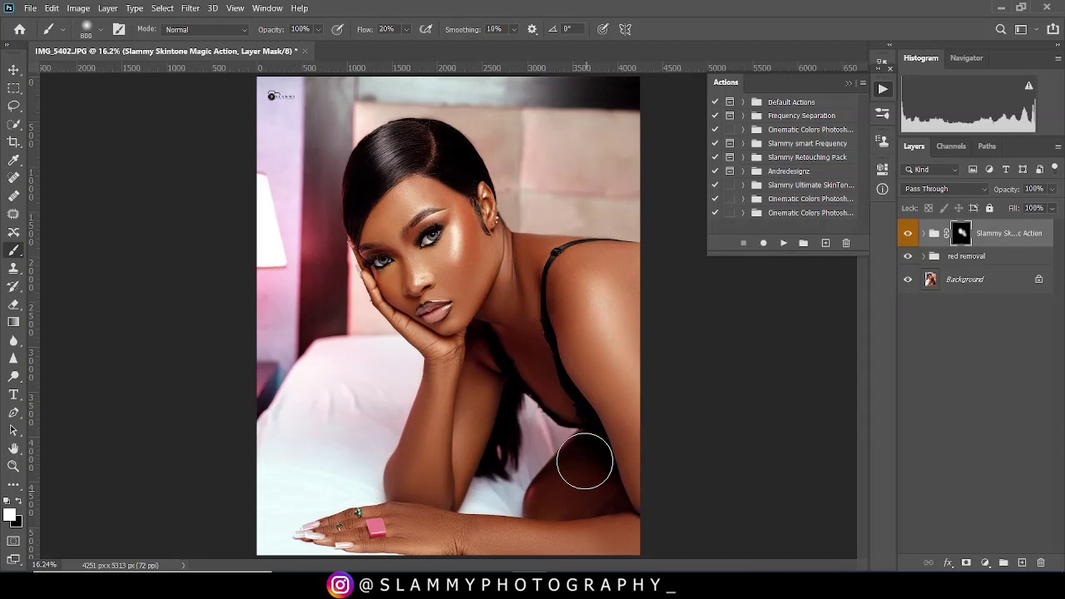
{"action": "mouse_move", "coordinate": [615, 364]}
{"action": "left_mouse_down"}
{"action": "mouse_move", "coordinate": [613, 527]}
{"action": "mouse_move", "coordinate": [651, 518]}
{"action": "mouse_move", "coordinate": [593, 495]}
{"action": "left_mouse_up"}
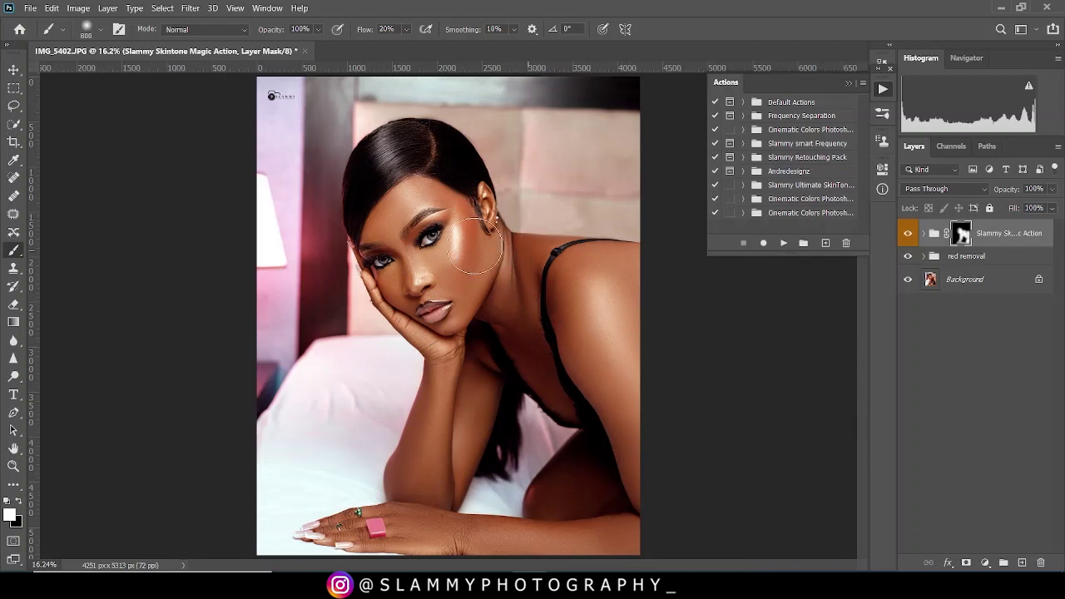
Expand the Magic Action group, inspect the Blacks in the Shadows Selective Color layer, and hide that layer
{"action": "left_click", "coordinate": [923, 233]}
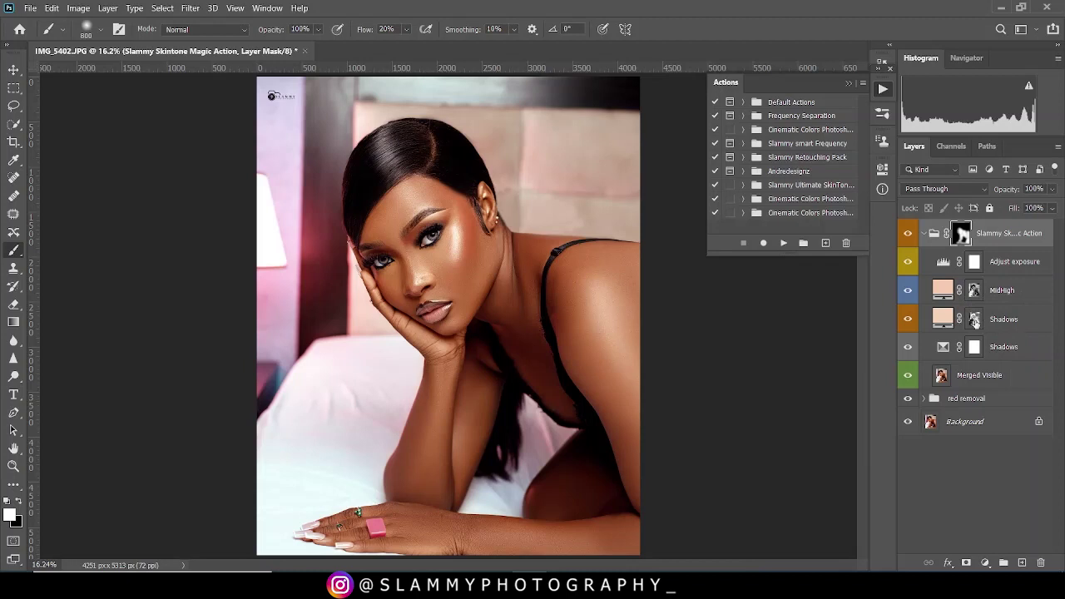
{"action": "left_click", "coordinate": [982, 352]}
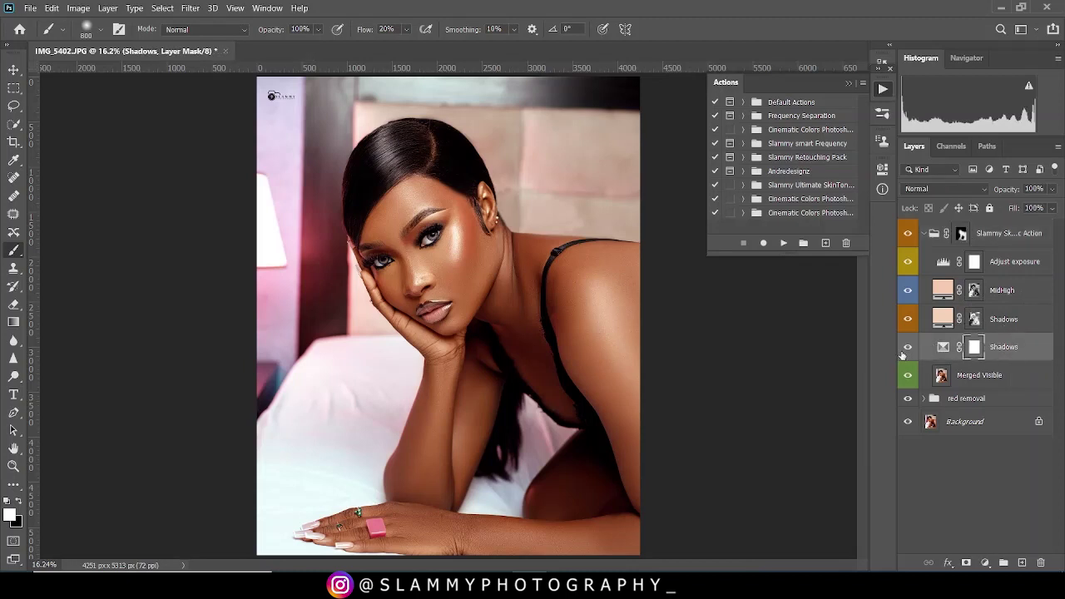
{"action": "double_click", "coordinate": [944, 348]}
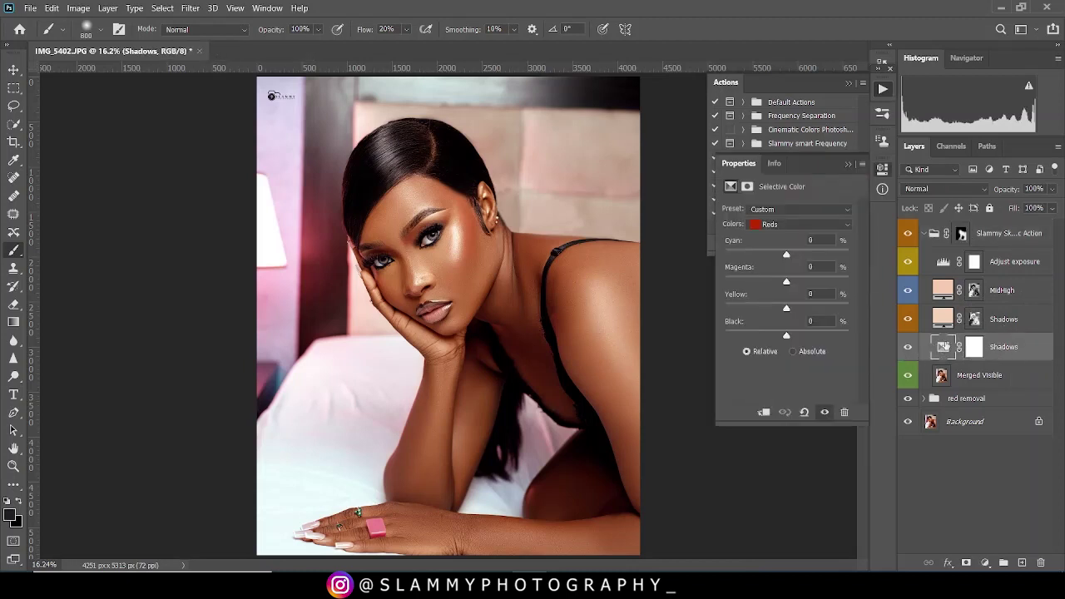
{"action": "left_click", "coordinate": [778, 224]}
{"action": "left_click", "coordinate": [800, 325]}
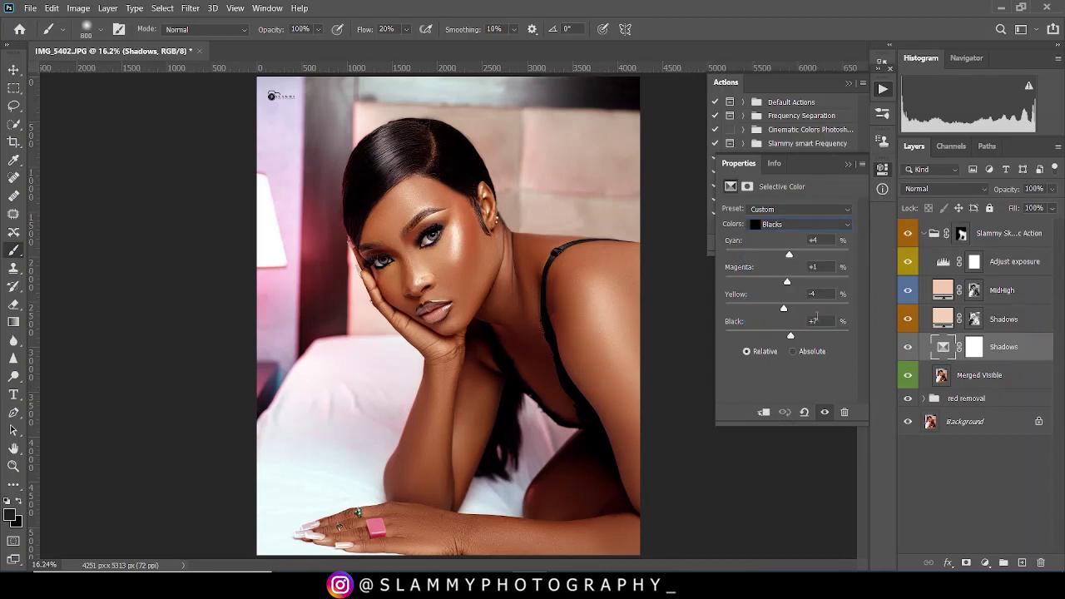
{"action": "left_click", "coordinate": [902, 358]}
{"action": "left_click", "coordinate": [850, 163]}
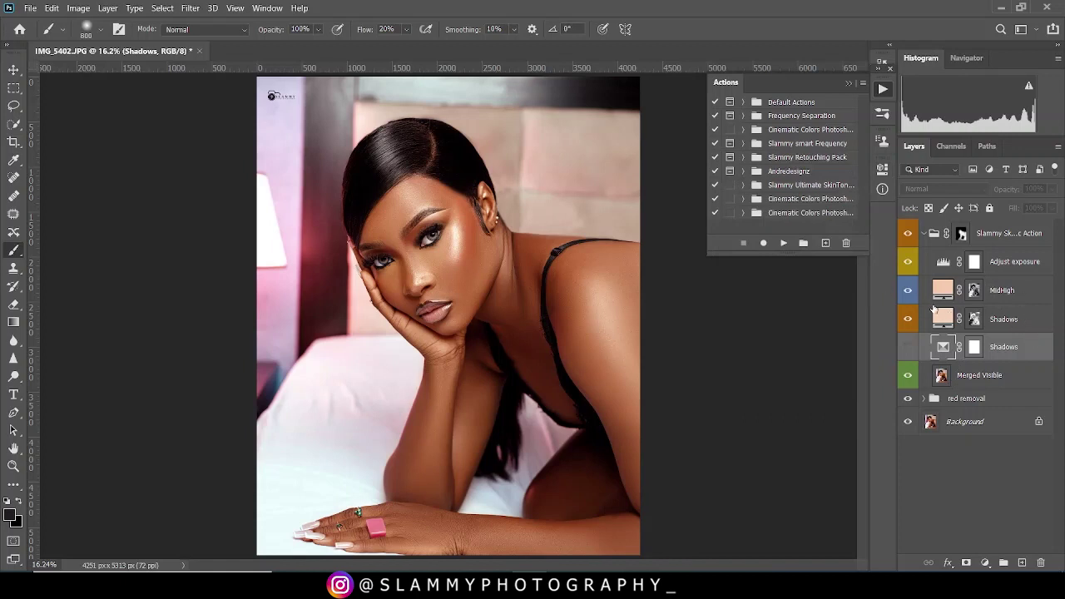
Open the Levels of the Adjust exposure layer and try out its input highlights slider
{"action": "left_click", "coordinate": [996, 265]}
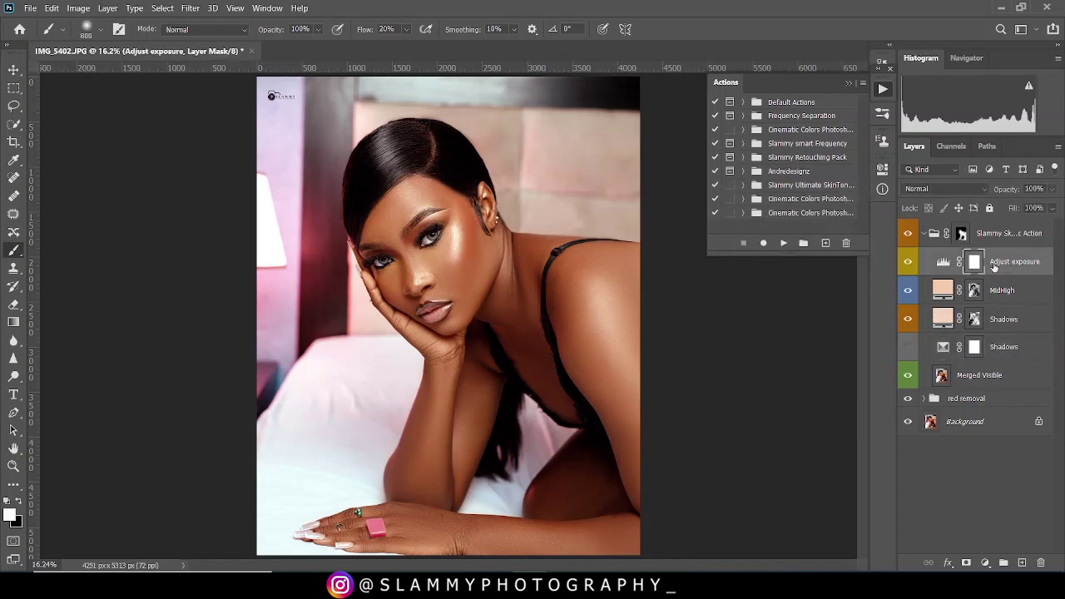
{"action": "double_click", "coordinate": [943, 265]}
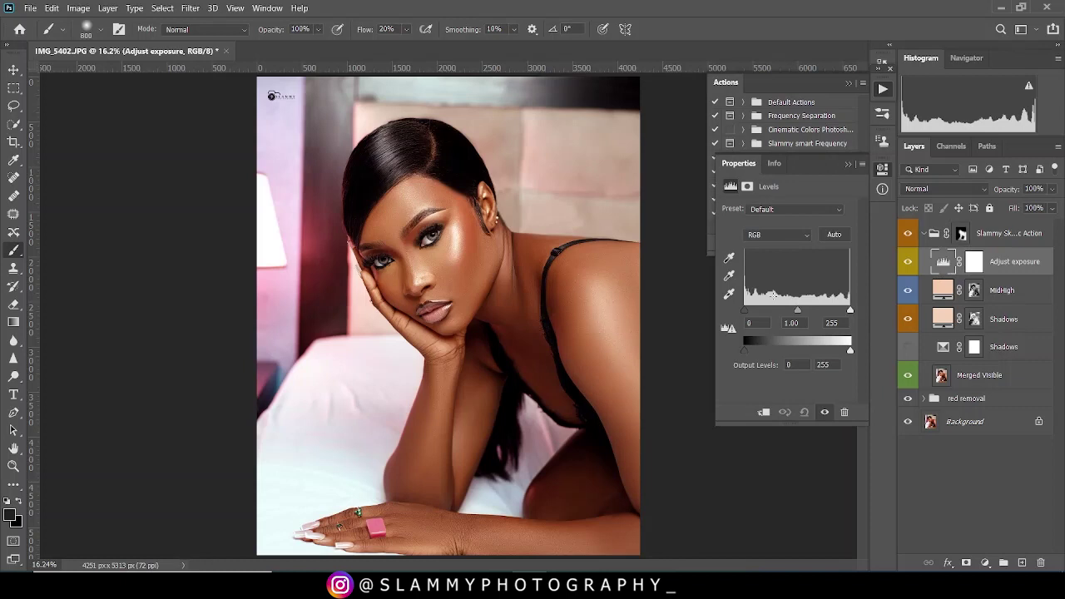
{"action": "left_click_drag", "start_coordinate": [849, 312], "coordinate": [850, 311]}
{"action": "left_click", "coordinate": [849, 165]}
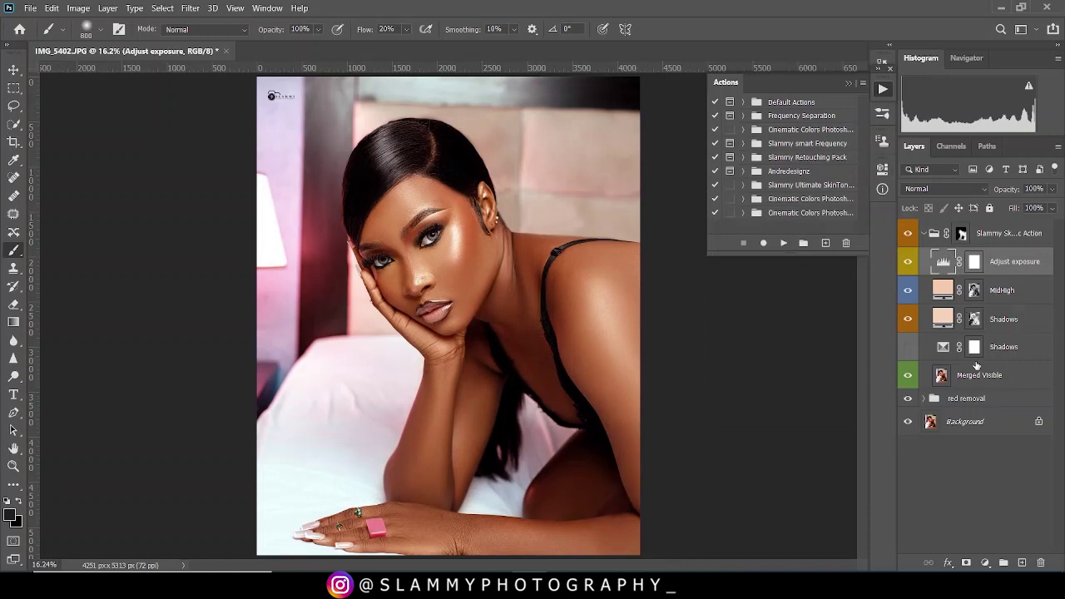
Collapse the Actions and leave the Slammy Skintone Magic Action group expanded
{"action": "left_click", "coordinate": [922, 237]}
{"action": "left_click", "coordinate": [923, 235]}
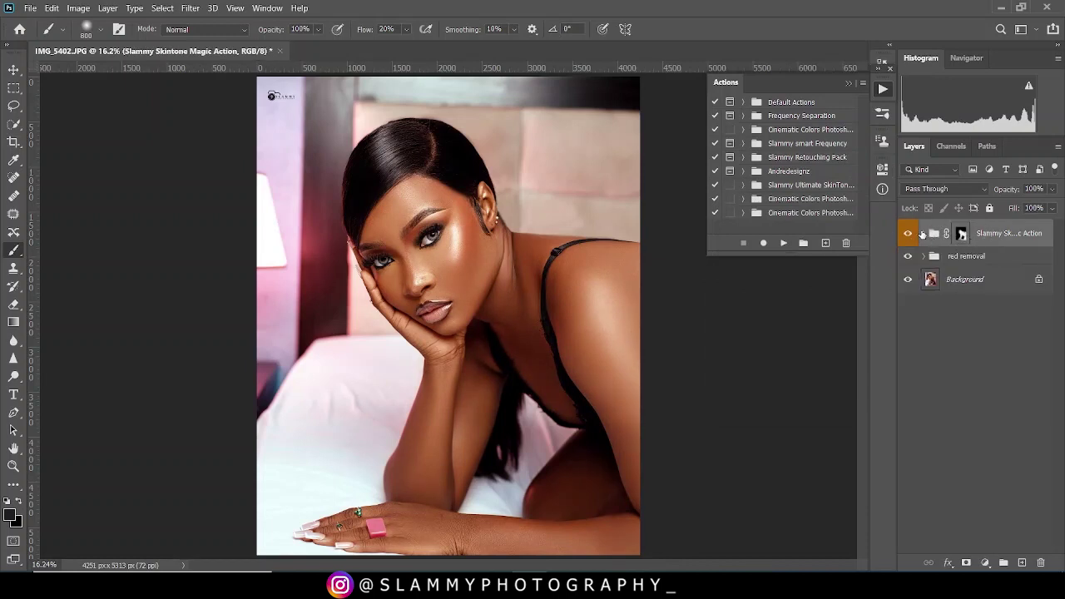
{"action": "left_click", "coordinate": [923, 234]}
{"action": "left_click", "coordinate": [849, 84]}
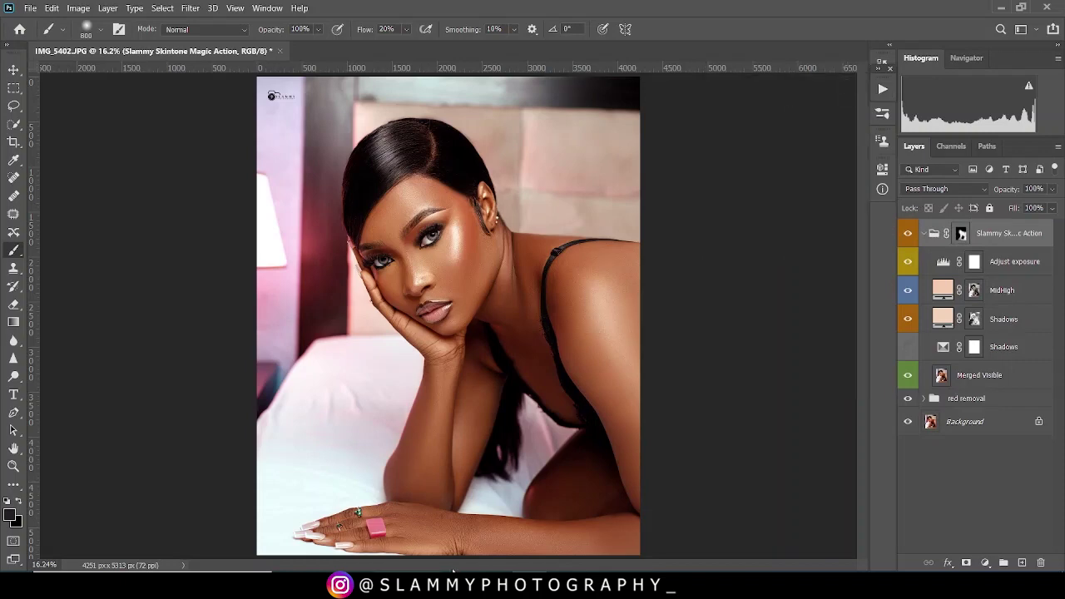